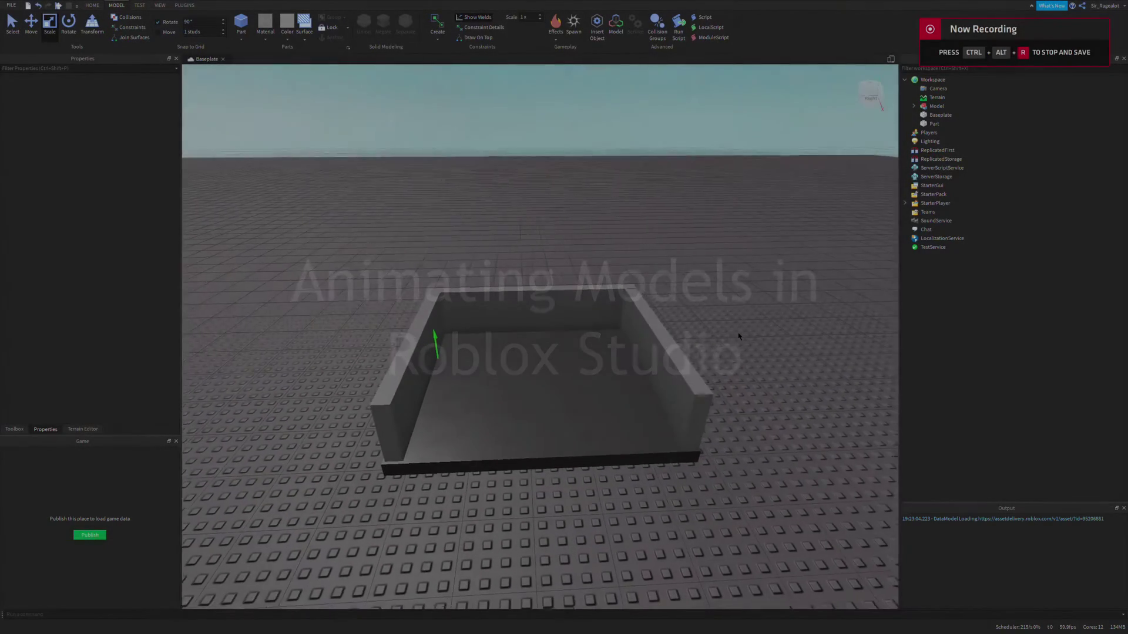
Step: Examine the open-fronted box model on the baseplate from several angles and distances
scroll(739, 336, down, 1)
scroll(739, 336, up, 3)
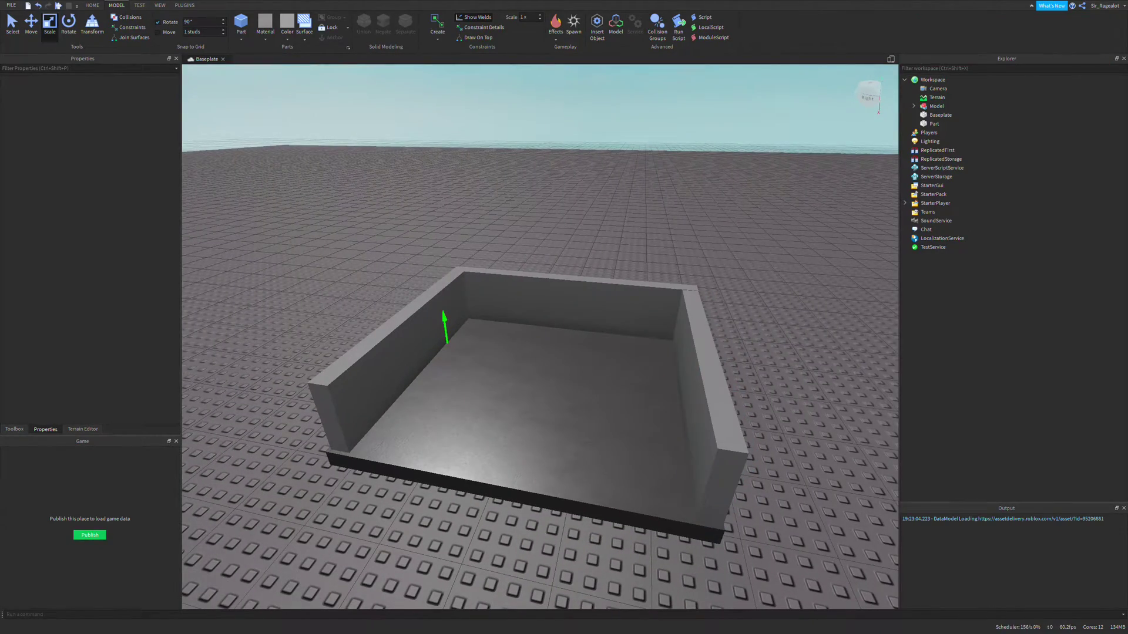
right_drag(728, 296, 667, 262)
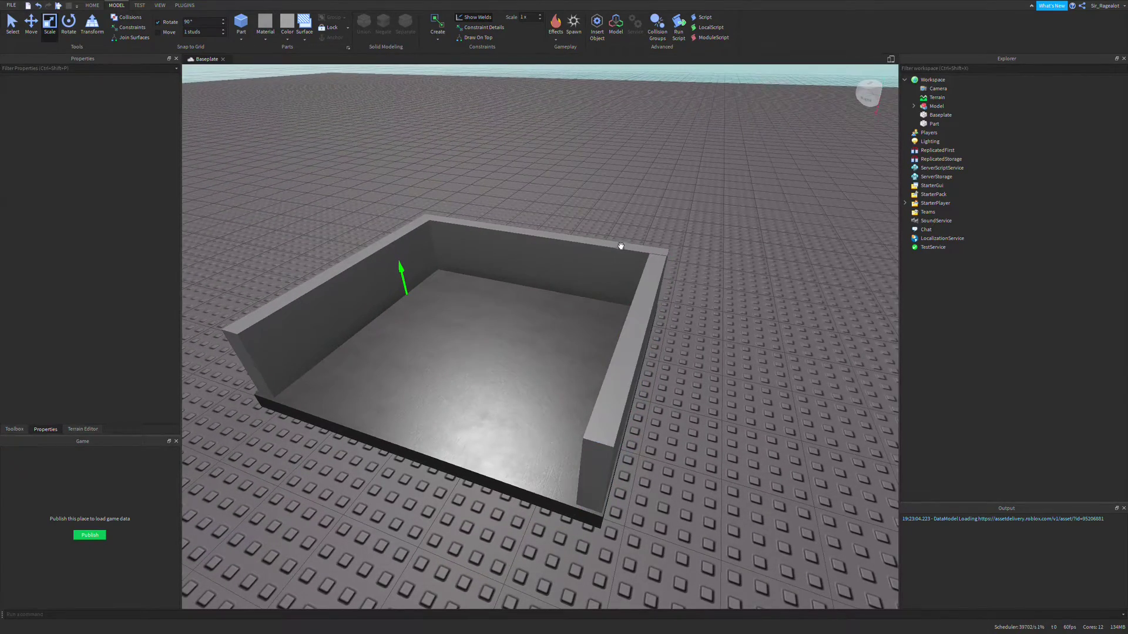
right_drag(677, 188, 671, 267)
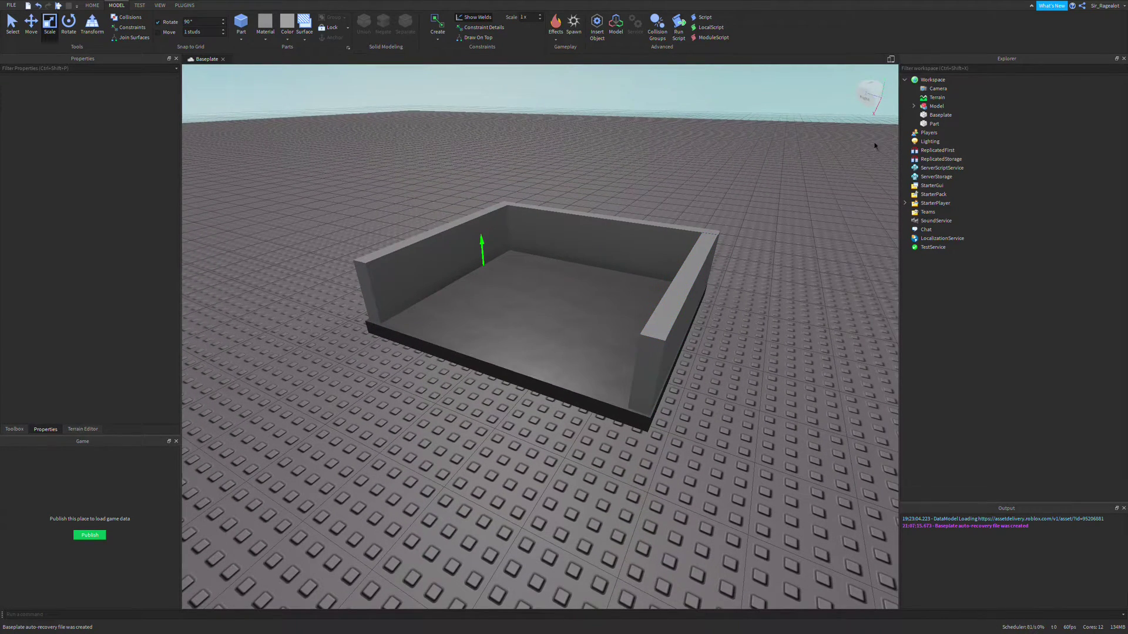
key(a)
key(w)
right_drag(582, 334, 587, 329)
key(s)
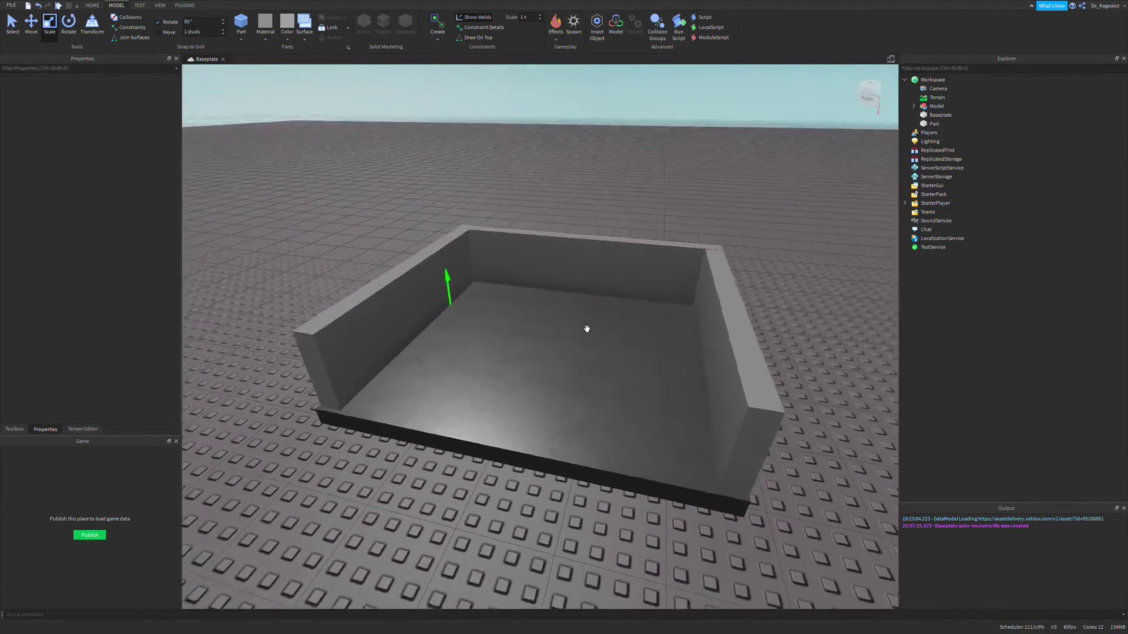
scroll(586, 329, down, 2)
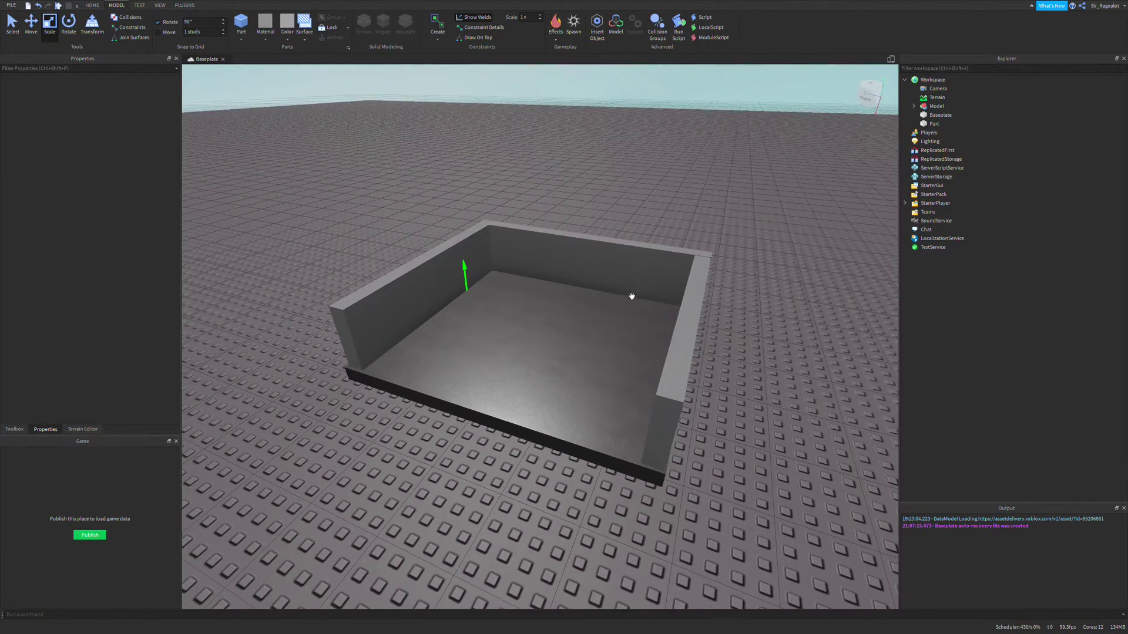
right_drag(629, 282, 651, 282)
key(a)
right_drag(695, 247, 694, 247)
key(d)
Step: Move the loose floor part from the Workspace into the Model so all four parts are grouped together
click(931, 106)
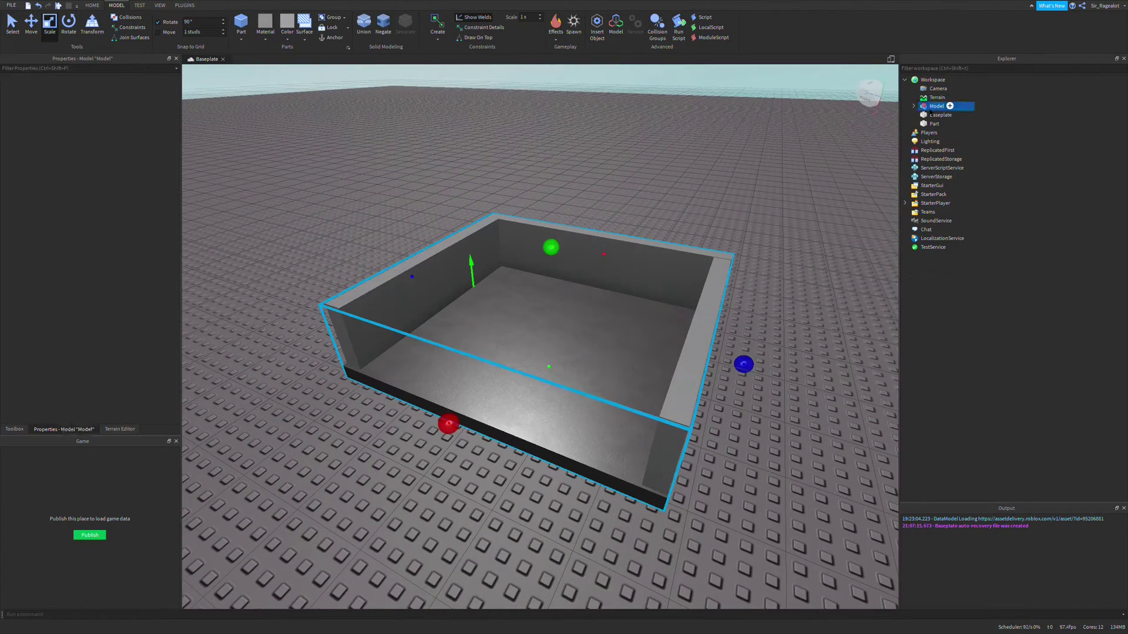
click(914, 106)
drag(934, 149, 939, 123)
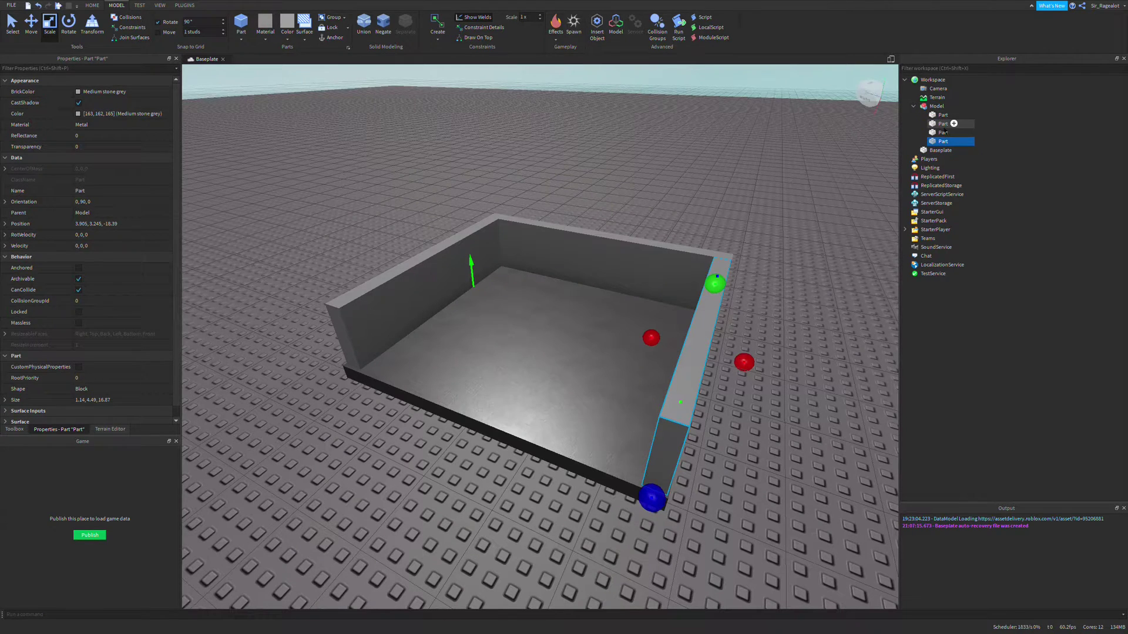
Step: Insert a sphere part inside the box model, above its floor
scroll(724, 273, up, 10)
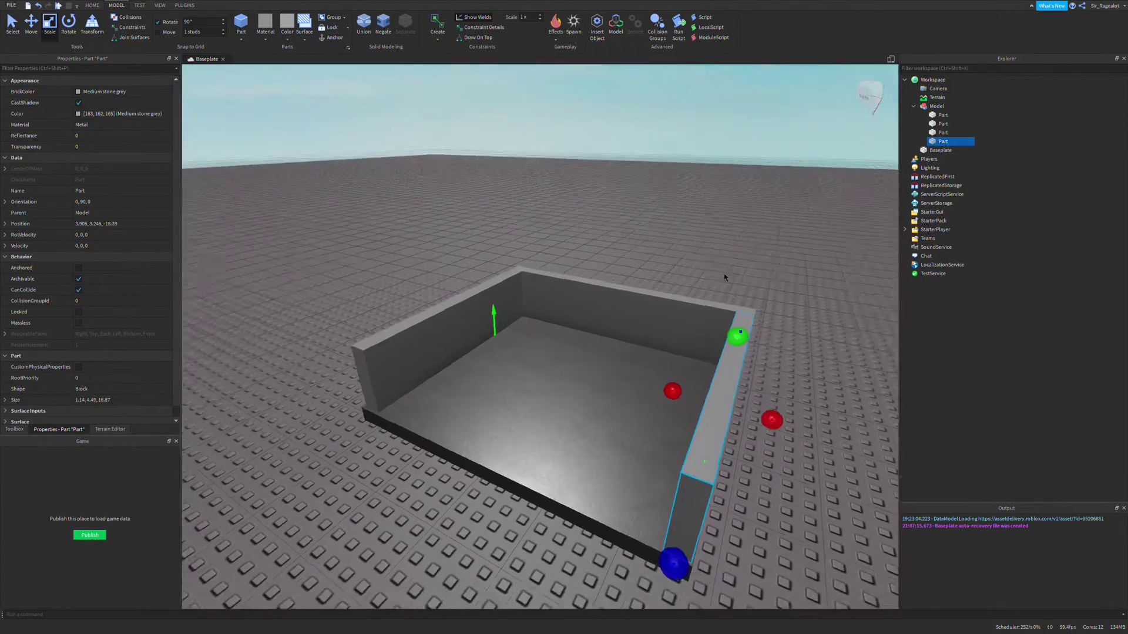
right_drag(723, 273, 724, 273)
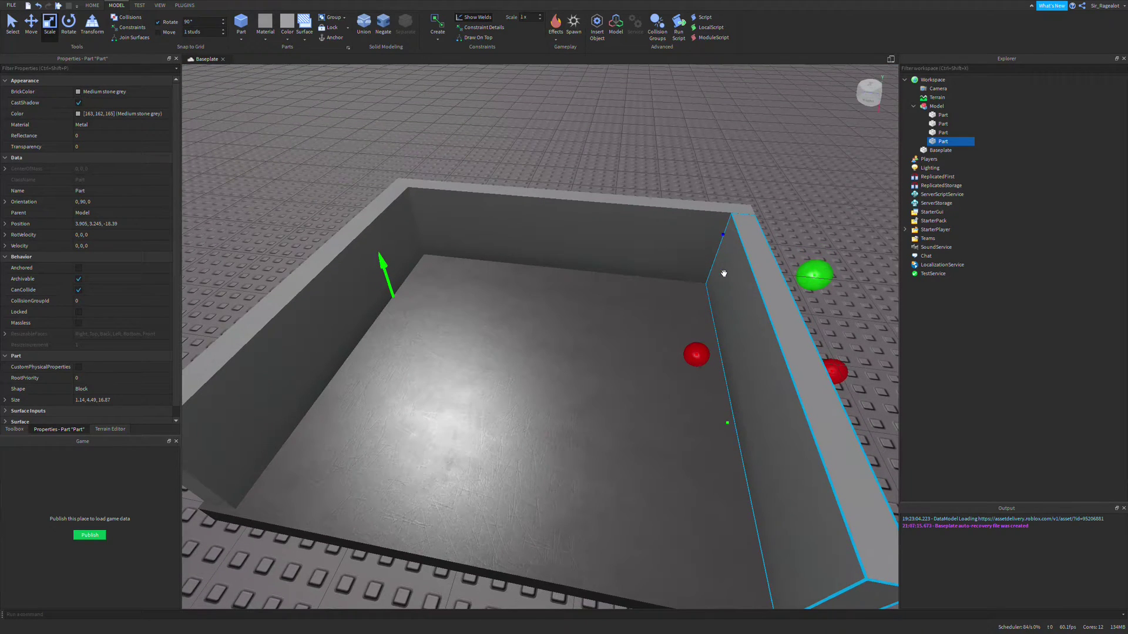
click(242, 39)
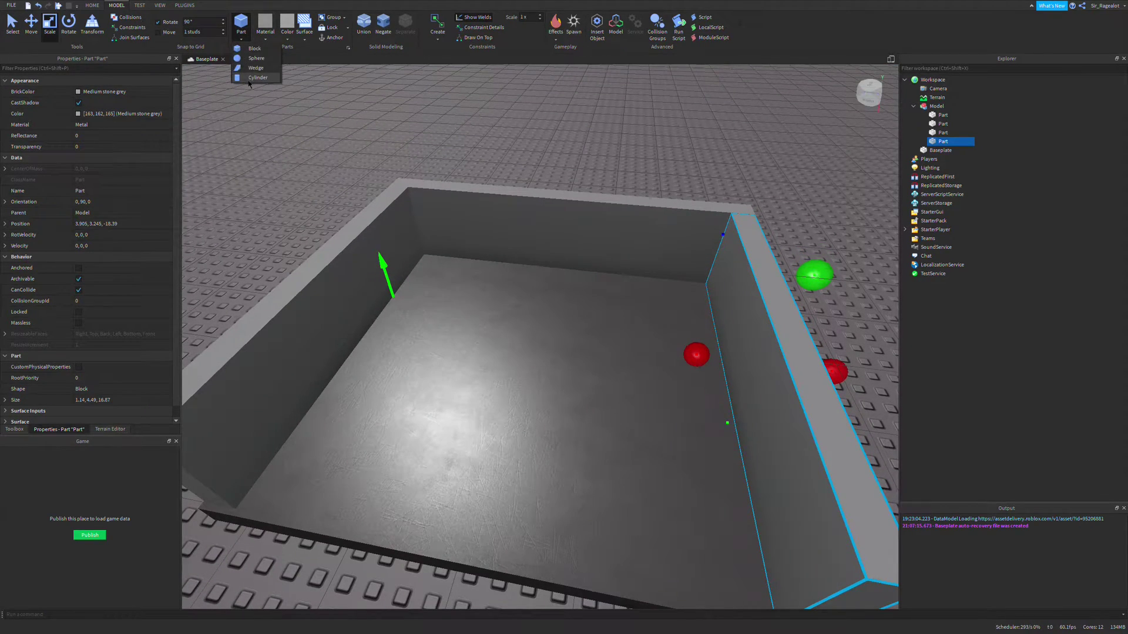
click(256, 58)
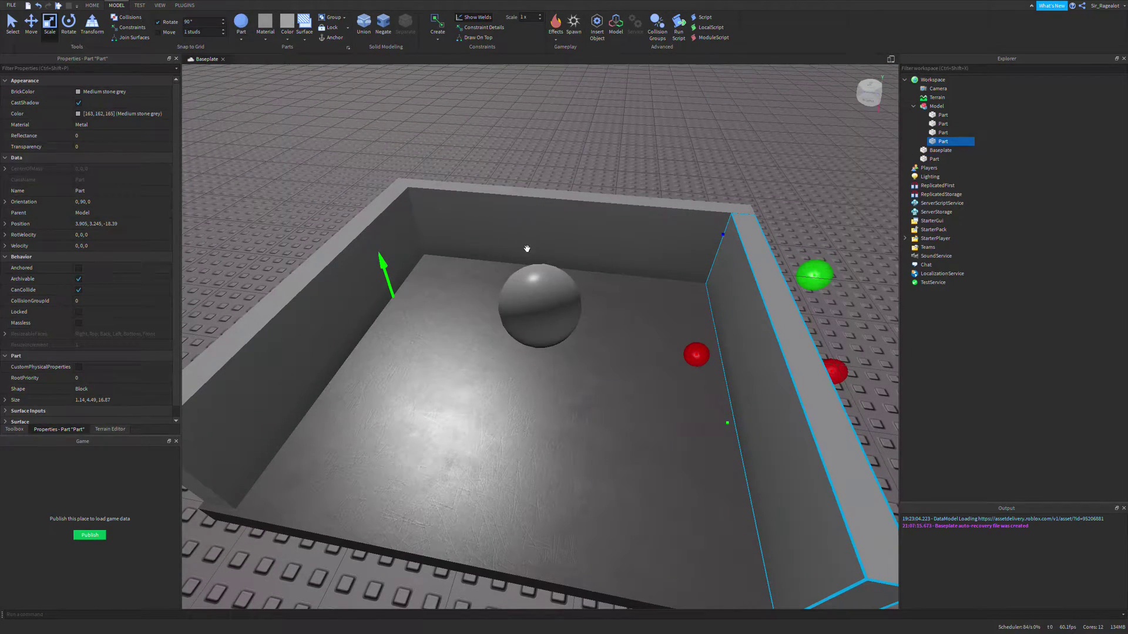
Step: Set the sphere's size to 1, 1, 1 and place it on the box floor near the middle
click(74, 402)
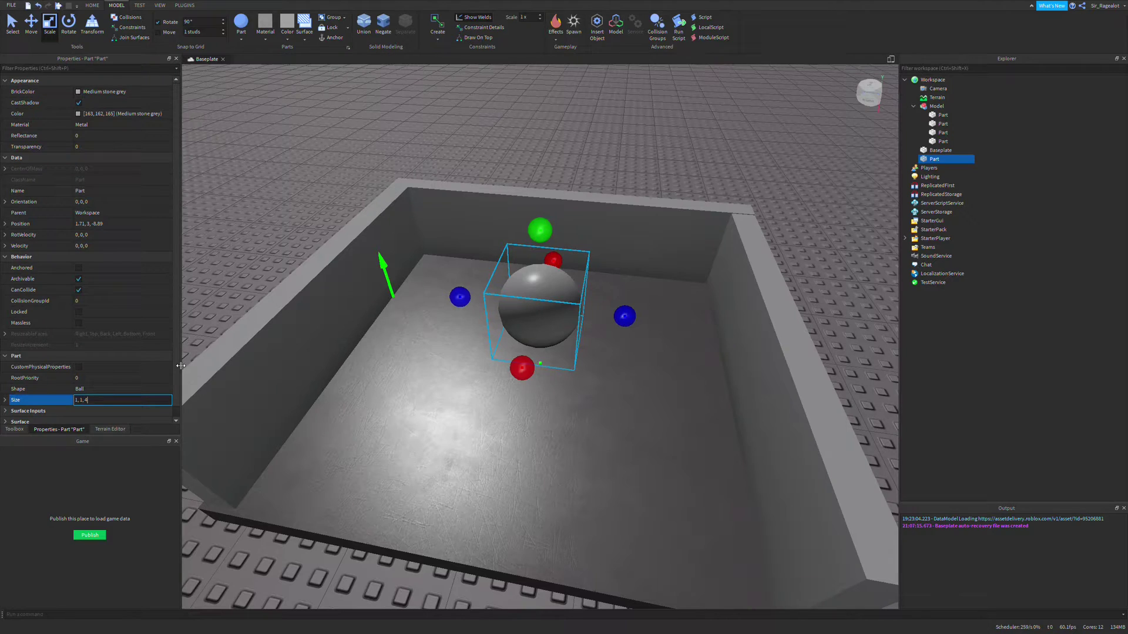
key(Return)
drag(539, 306, 533, 317)
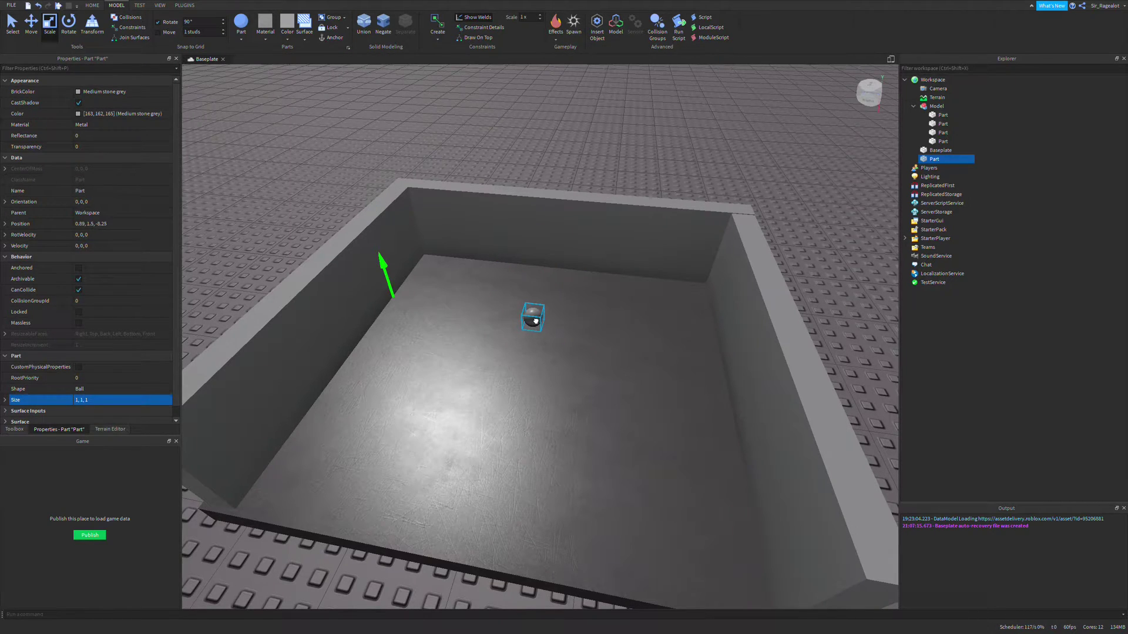
Step: Set the sphere's transparency to 1 and turn off CanCollide
click(120, 146)
text(1)
key(Return)
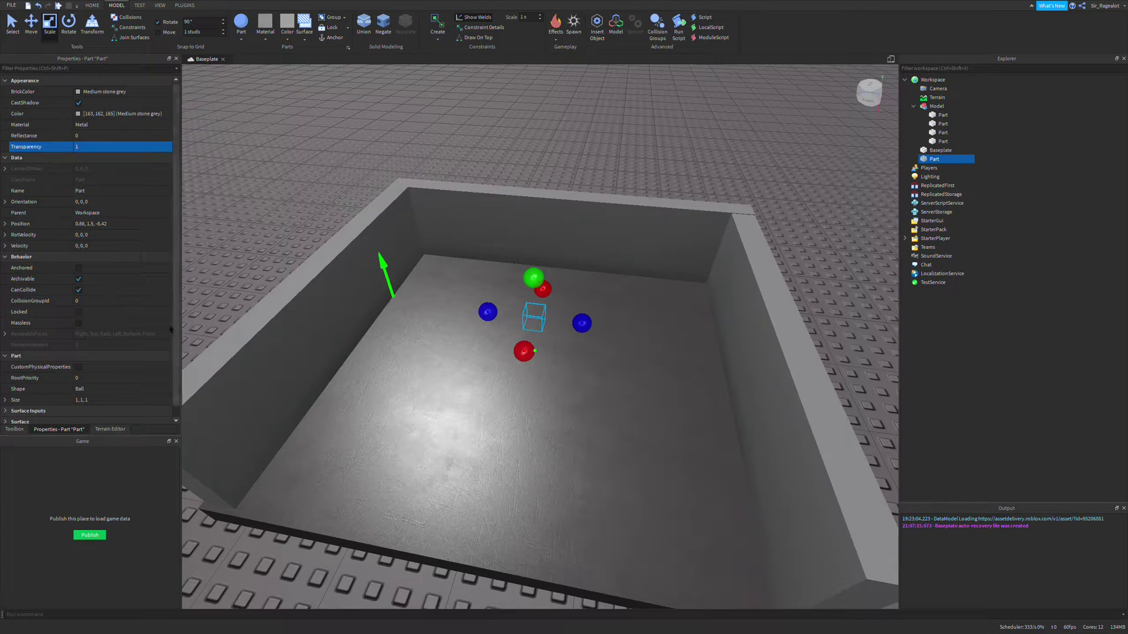
click(78, 289)
Step: Anchor the small invisible sphere and rename it Root
scroll(527, 319, up, 3)
right_drag(528, 319, 582, 335)
scroll(614, 352, up, 3)
scroll(615, 352, down, 2)
scroll(582, 336, down, 3)
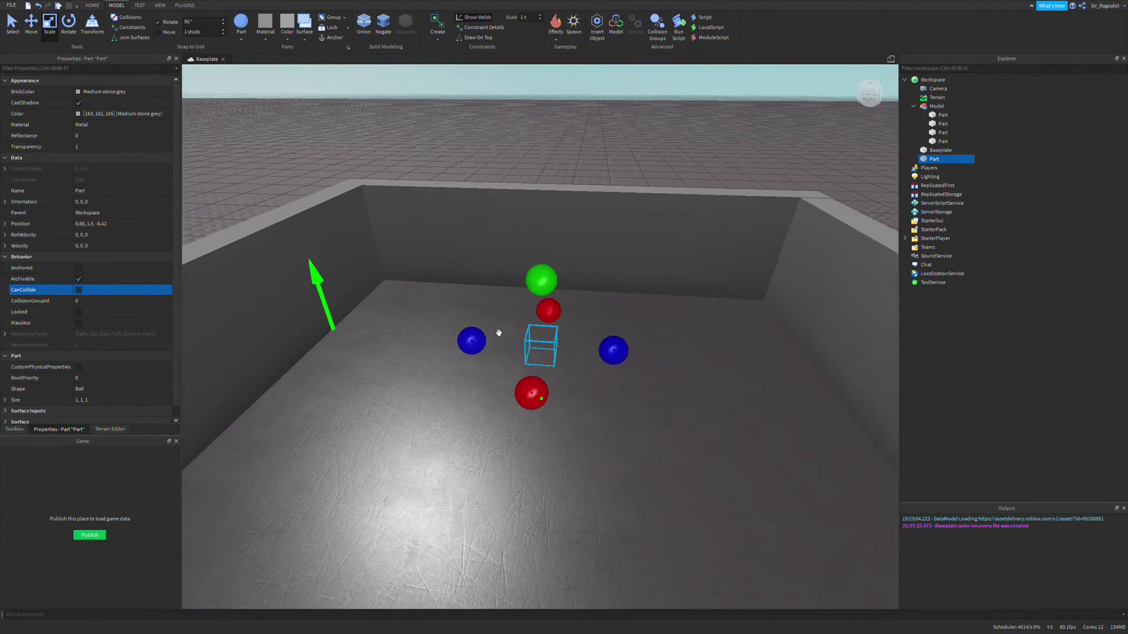
click(118, 272)
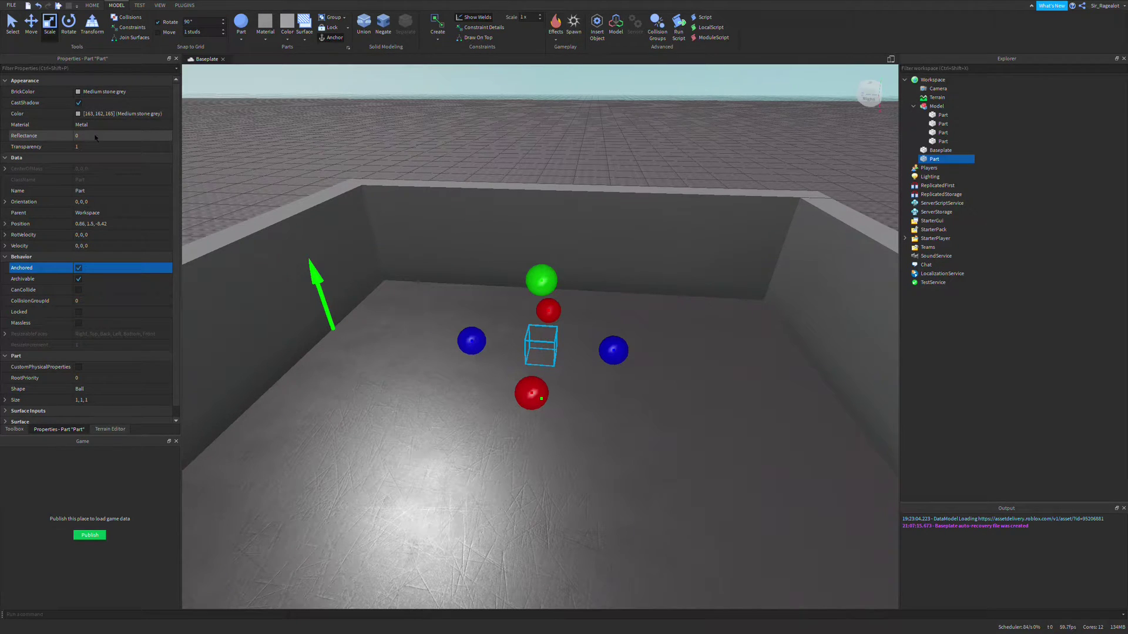
click(89, 188)
text(Root)
key(Return)
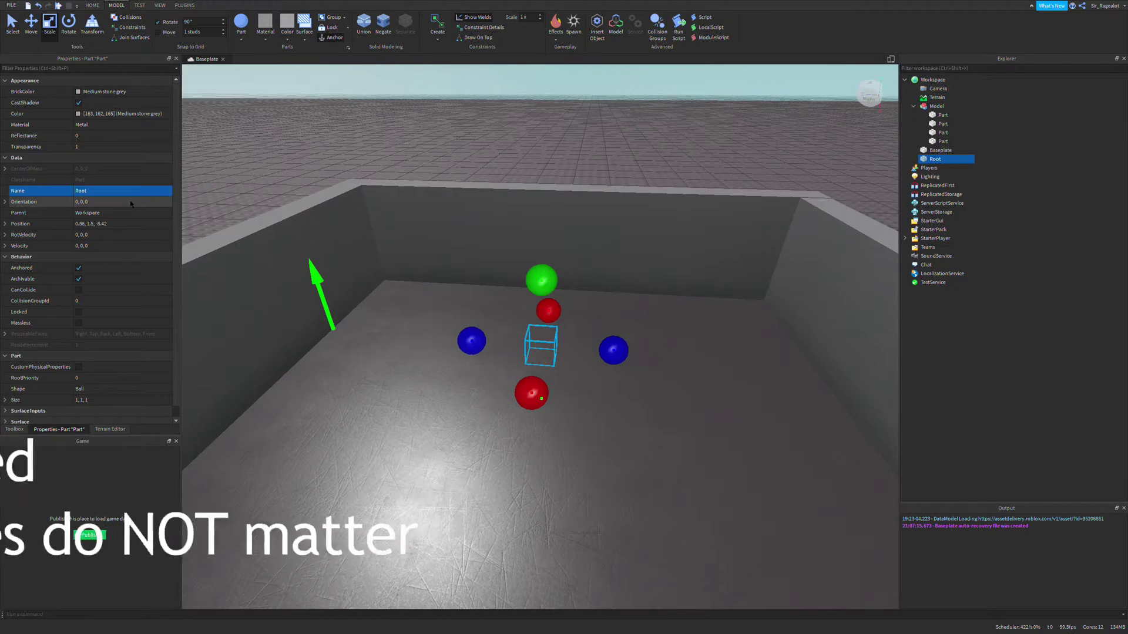
Step: Add a Motor6D object inside the Root part
click(957, 151)
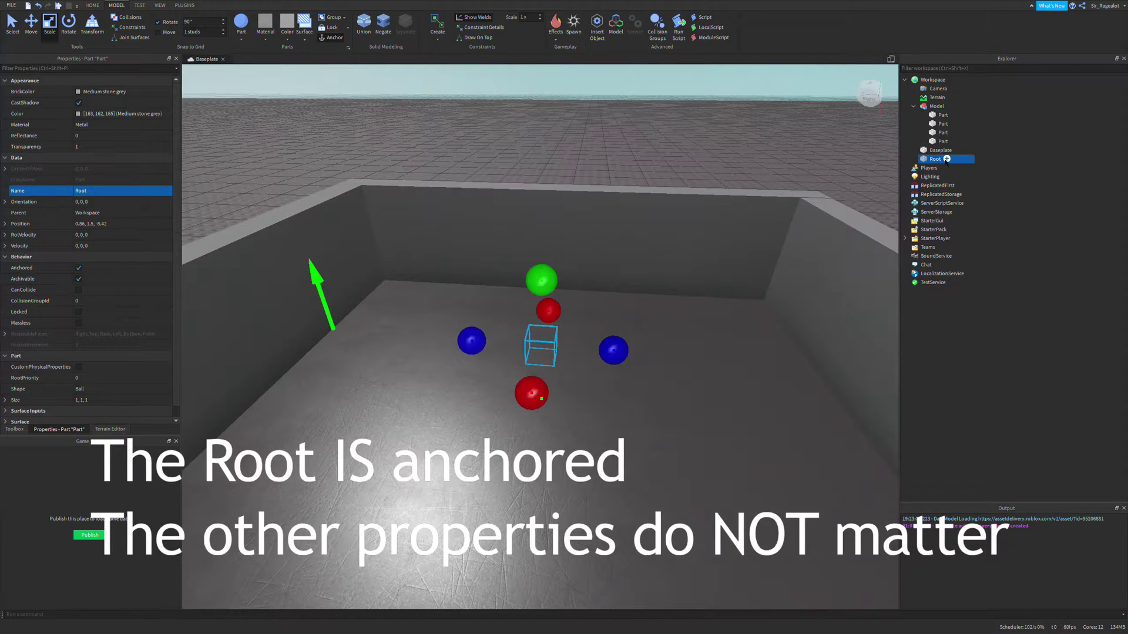
text(mot)
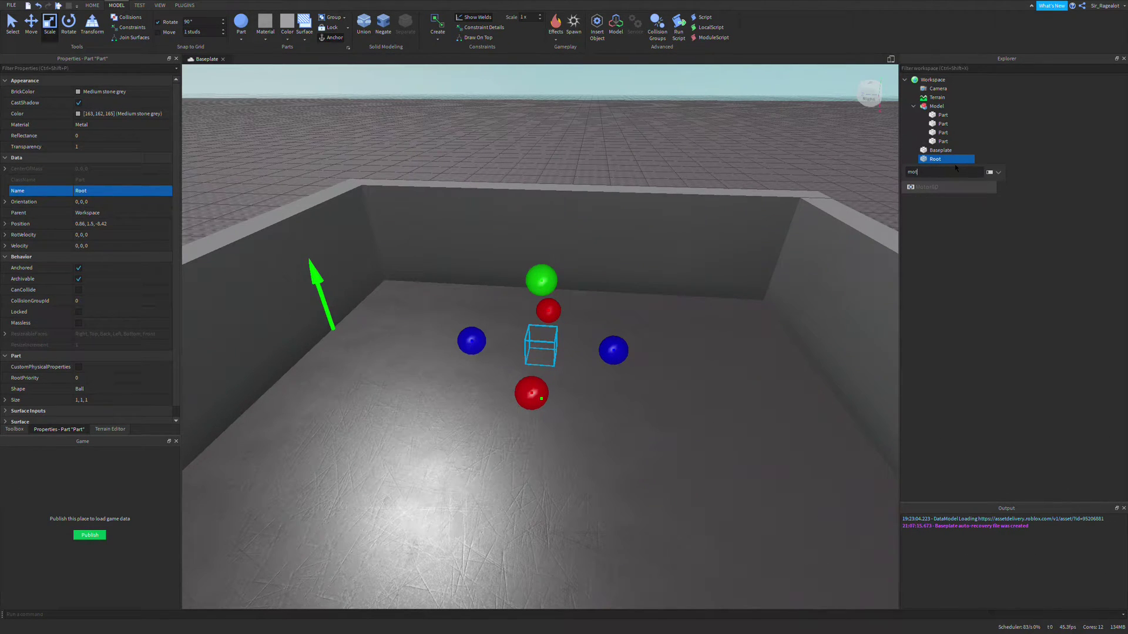
key(Return)
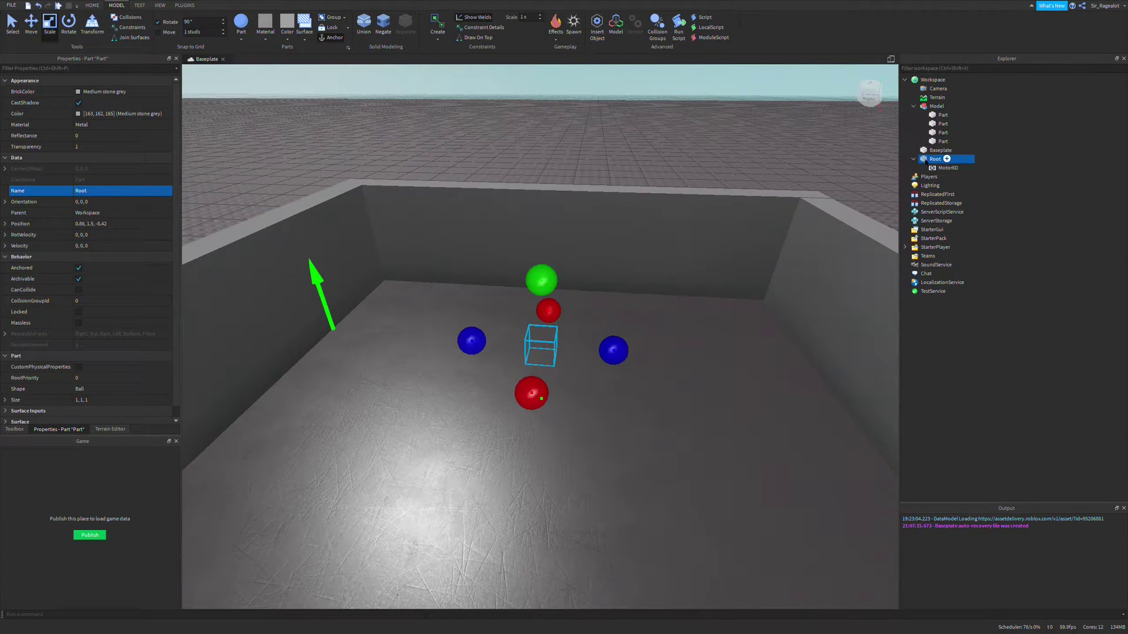
Step: Duplicate the Root part and delete the Motor6D from the copy
key(ctrl+d)
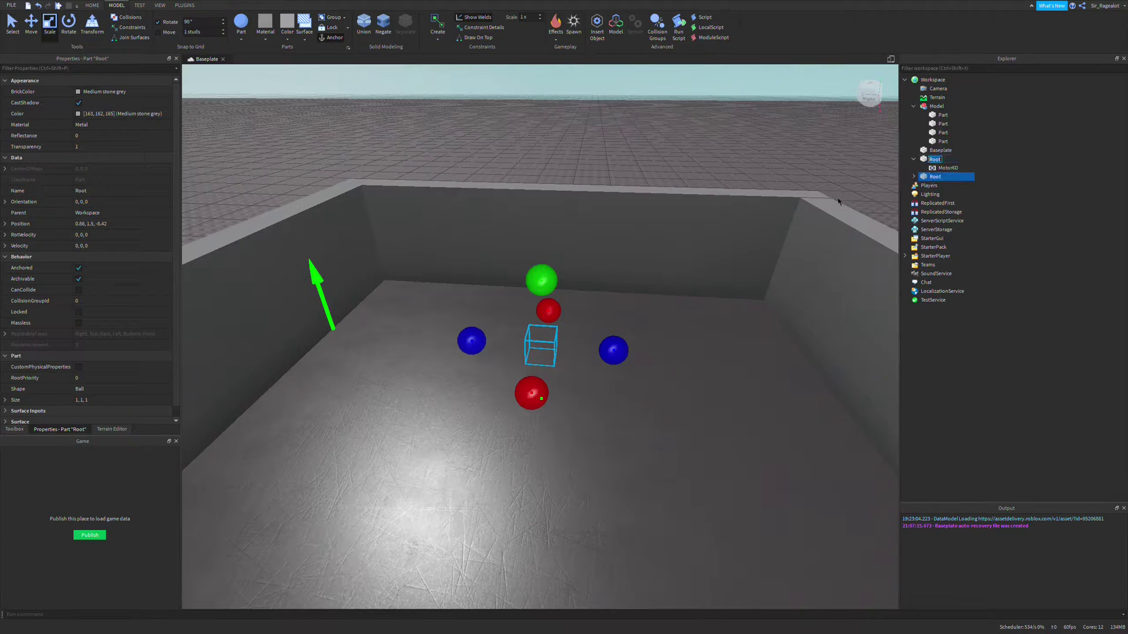
click(943, 185)
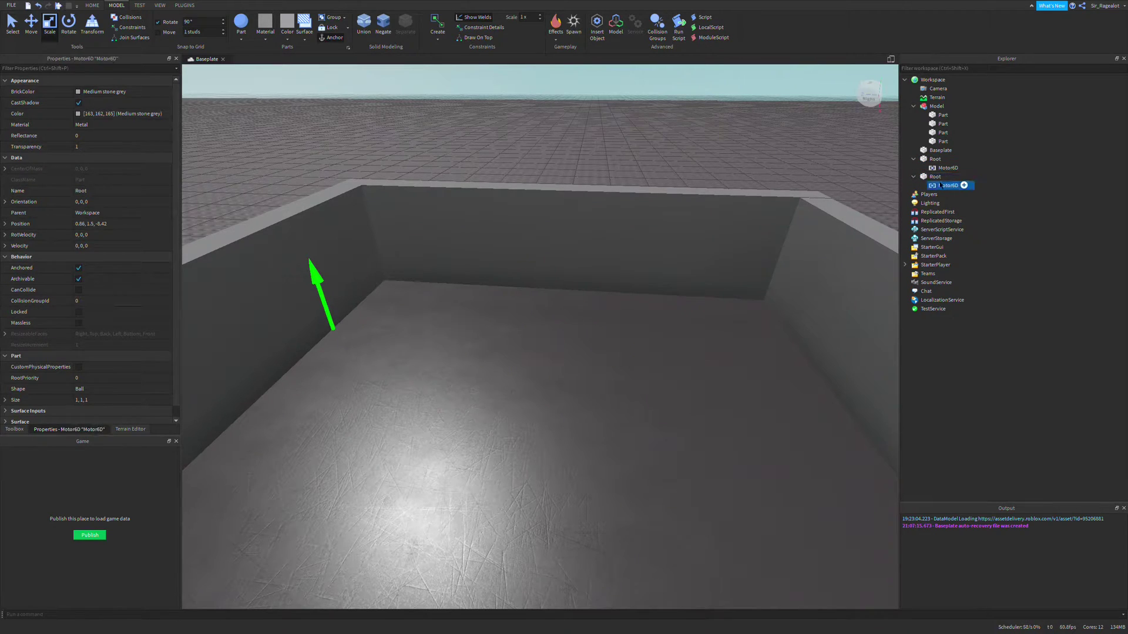
key(Delete)
Step: Rename the duplicated Root part to Base
click(934, 176)
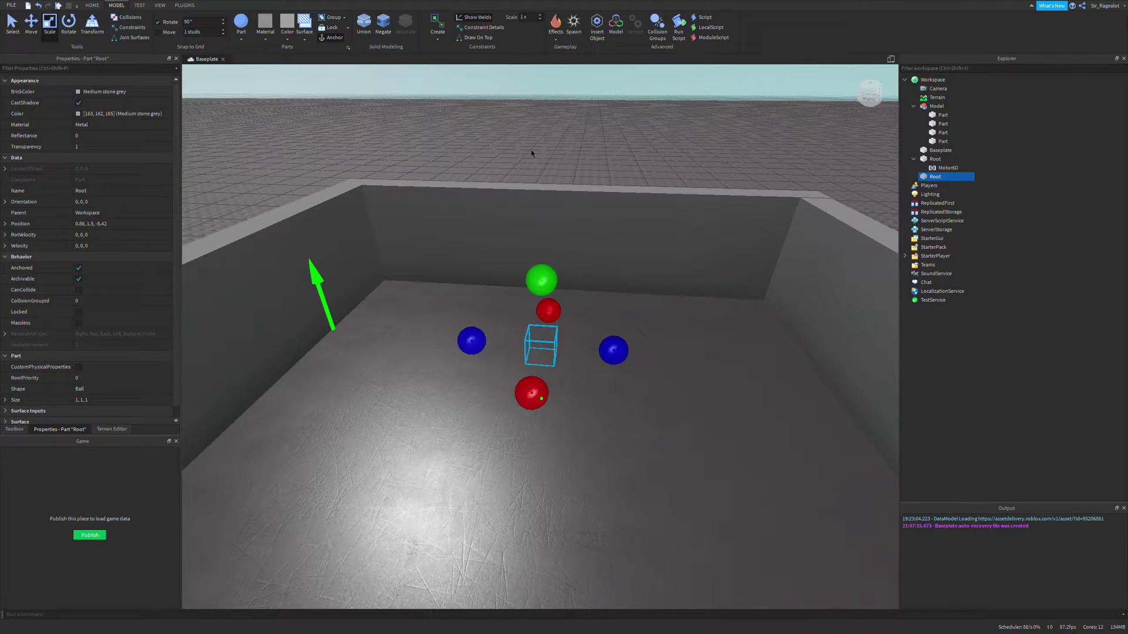
key(F2)
text(Base)
key(Return)
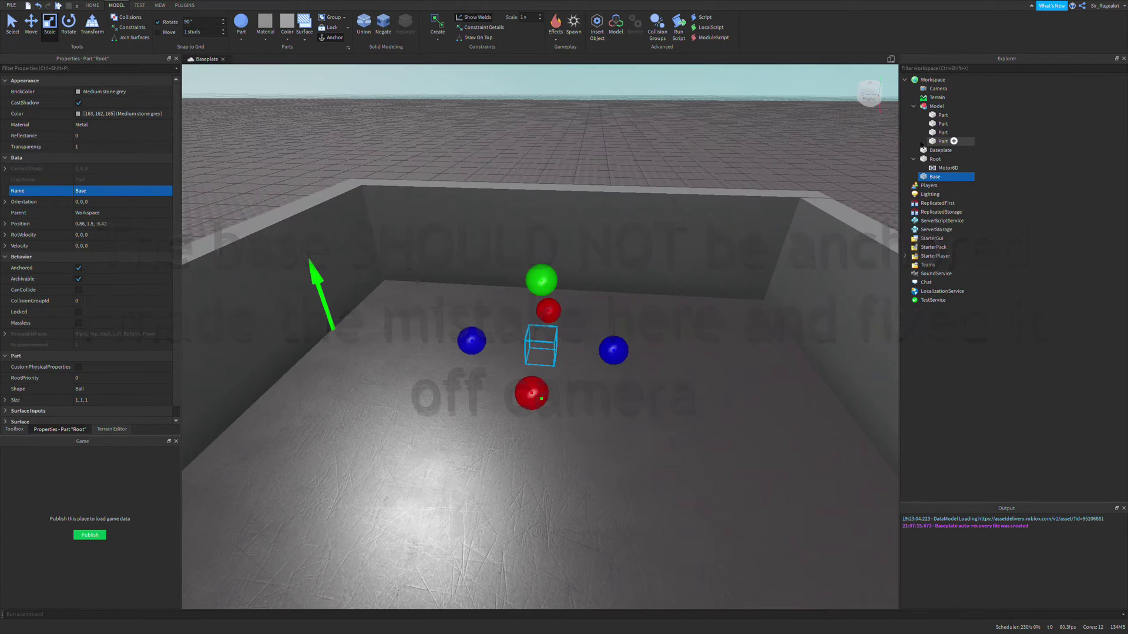
Step: Try to assign the Root part as the Model's PrimaryPart
click(936, 106)
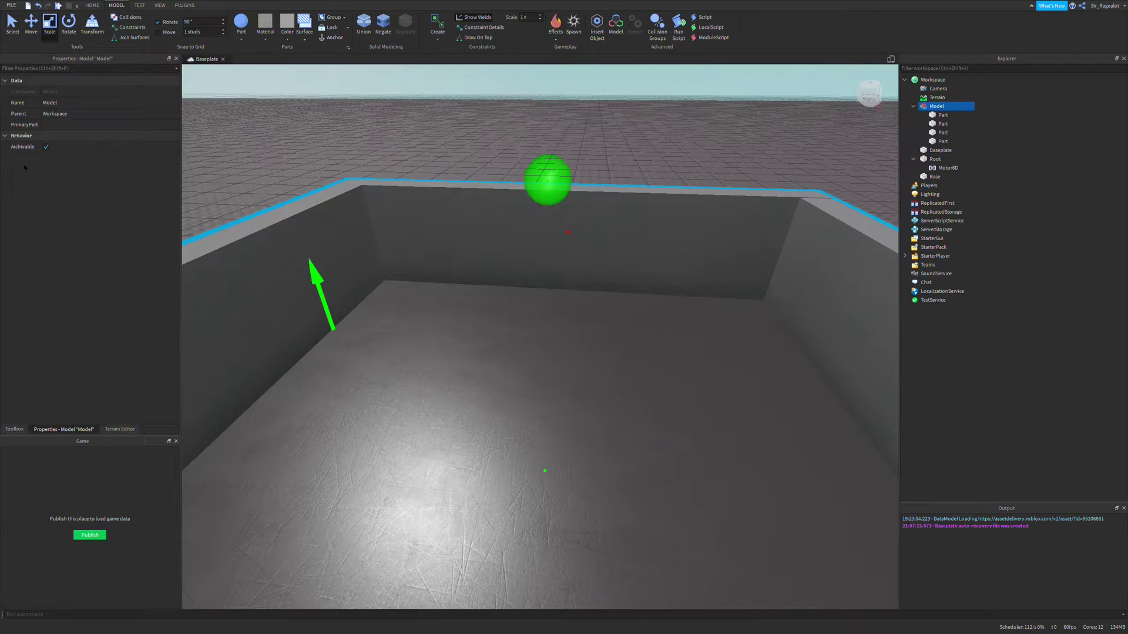
click(25, 124)
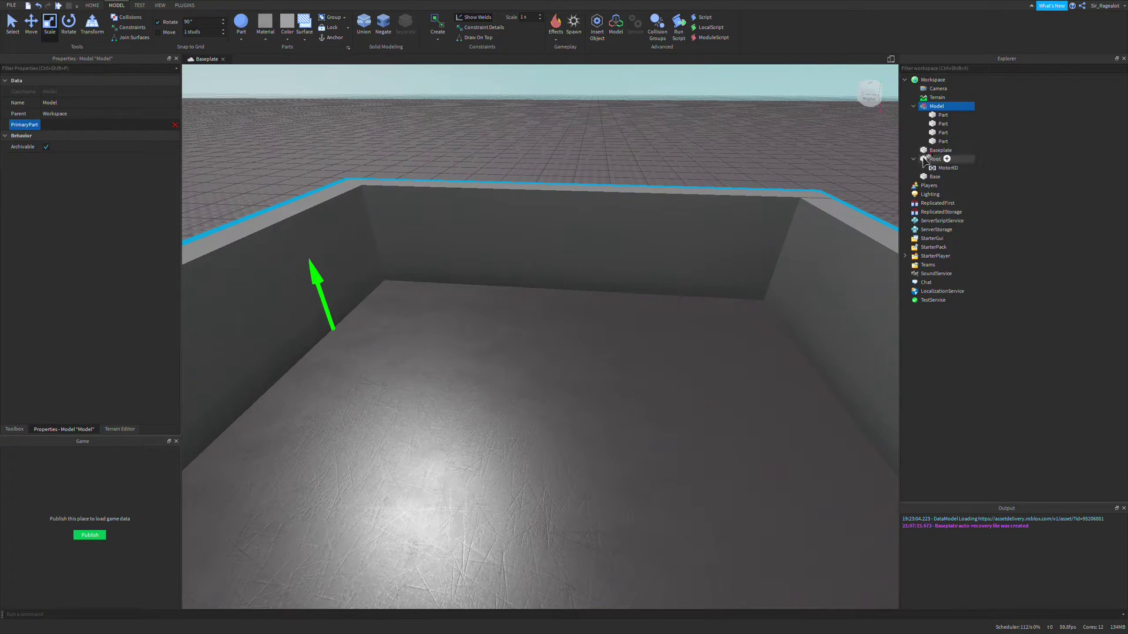
click(932, 159)
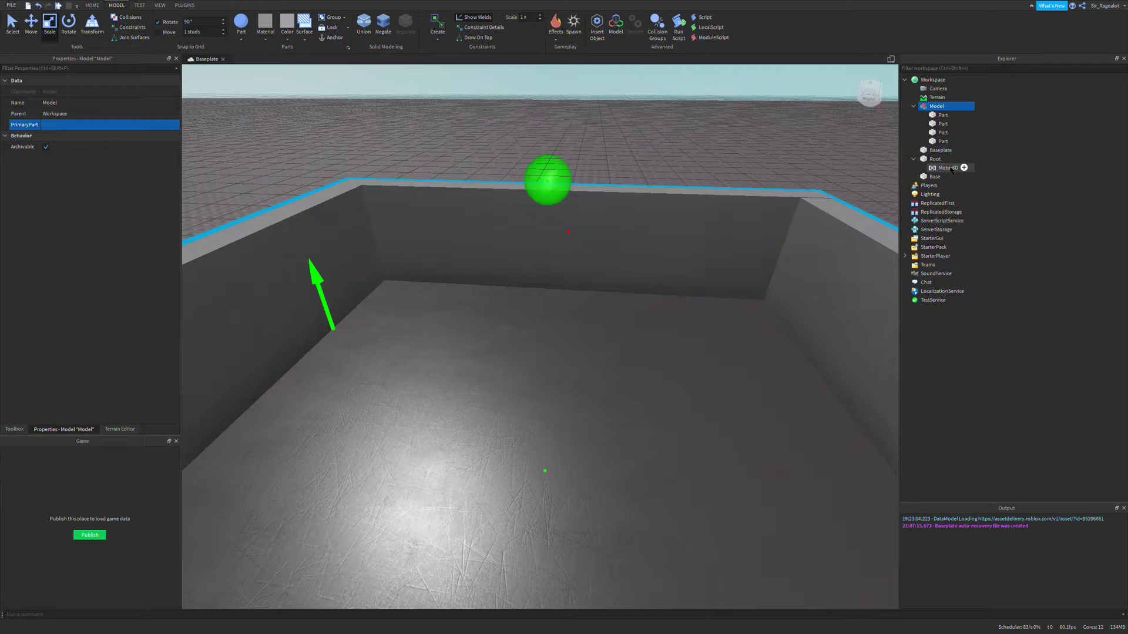
right_drag(656, 296, 660, 295)
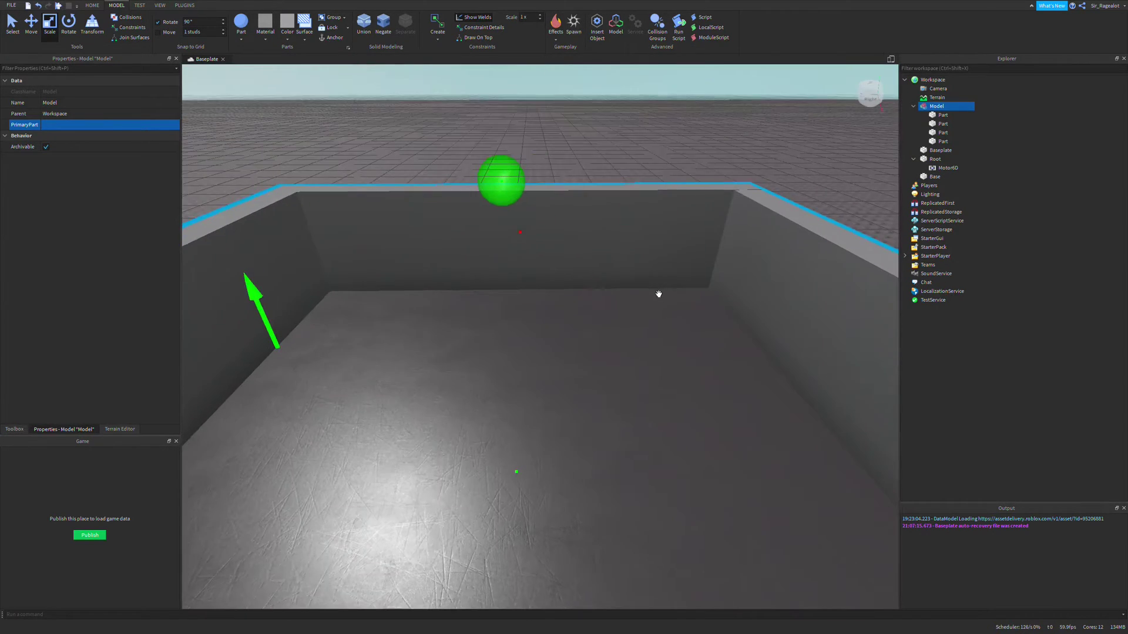
scroll(659, 294, down, 3)
scroll(791, 219, up, 2)
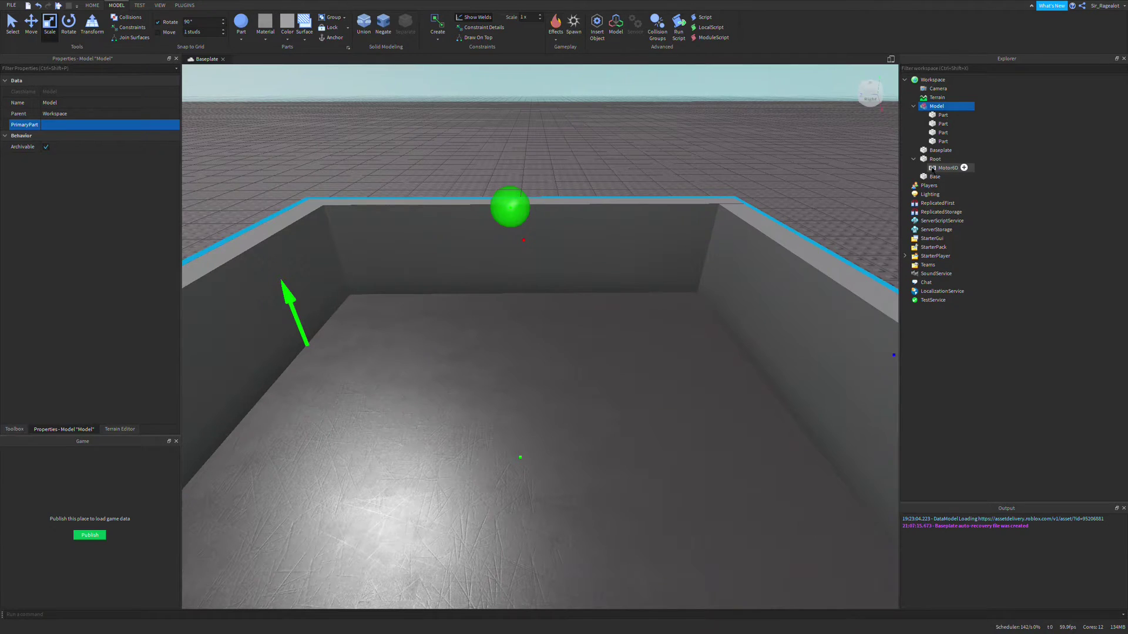
click(947, 168)
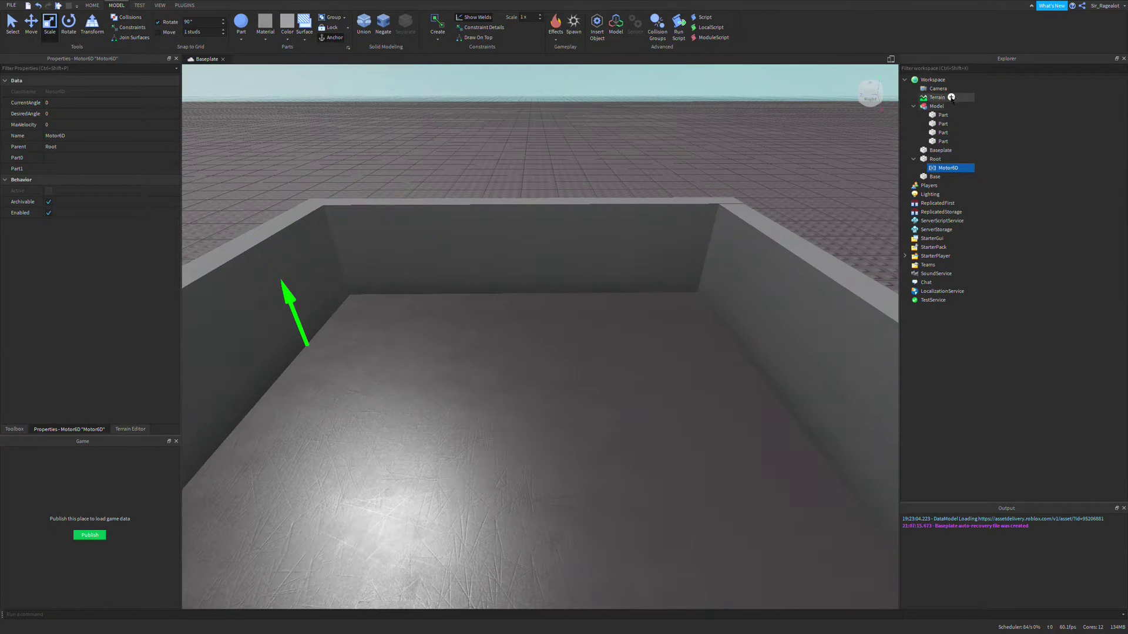
click(946, 159)
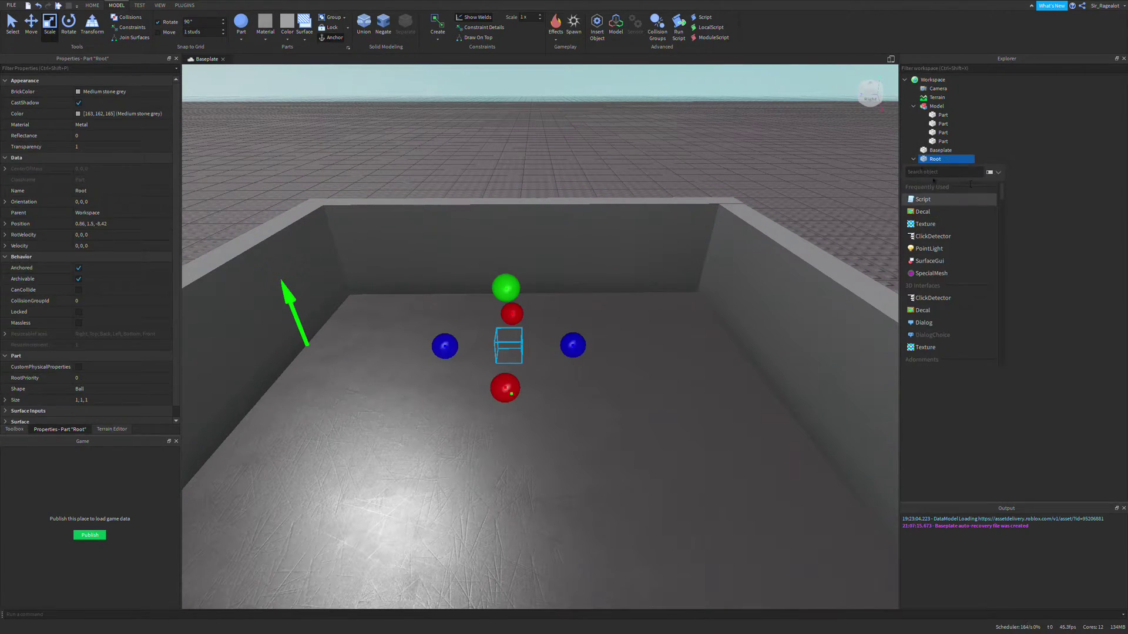
click(942, 141)
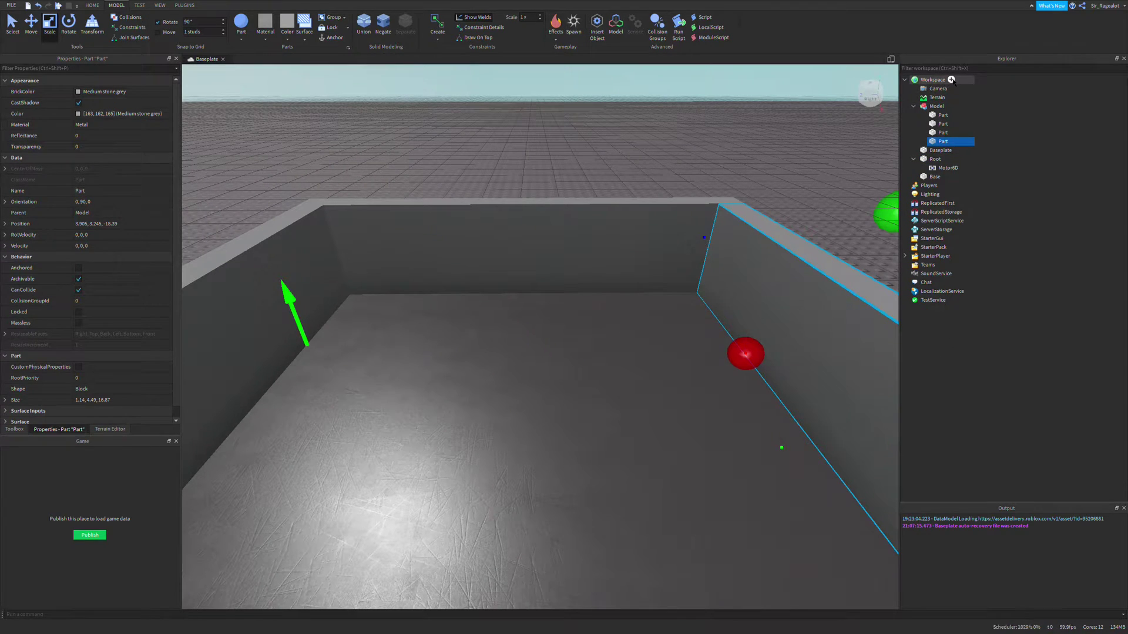
click(950, 79)
click(955, 329)
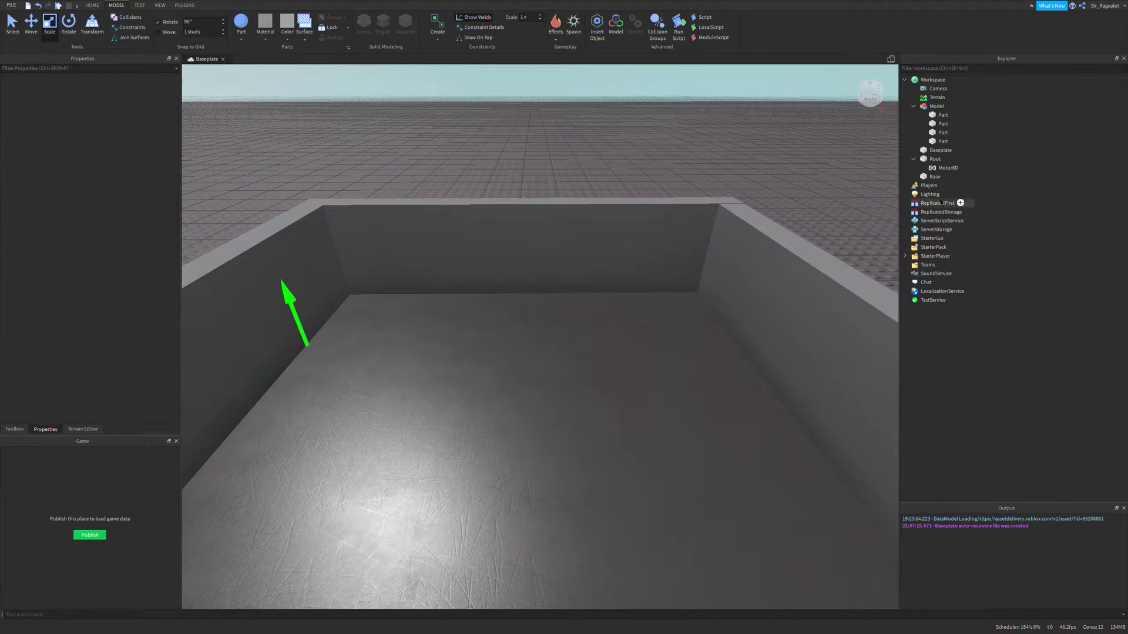
Step: Check the Root part and the Base part and their properties
right_drag(611, 186, 658, 181)
scroll(625, 196, down, 1)
click(935, 159)
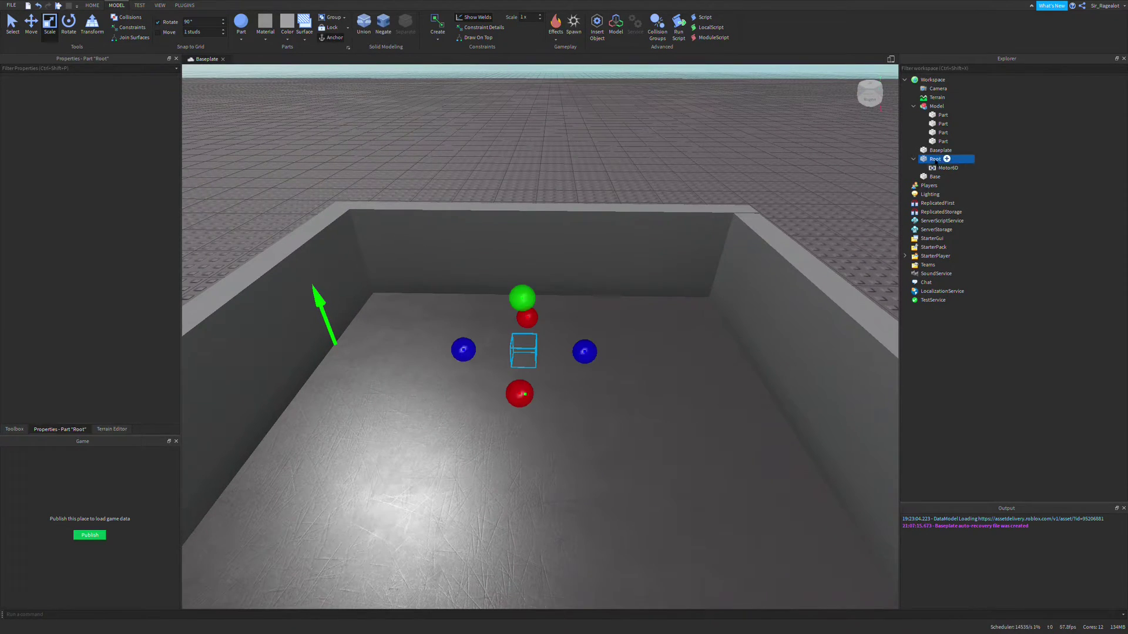
click(933, 177)
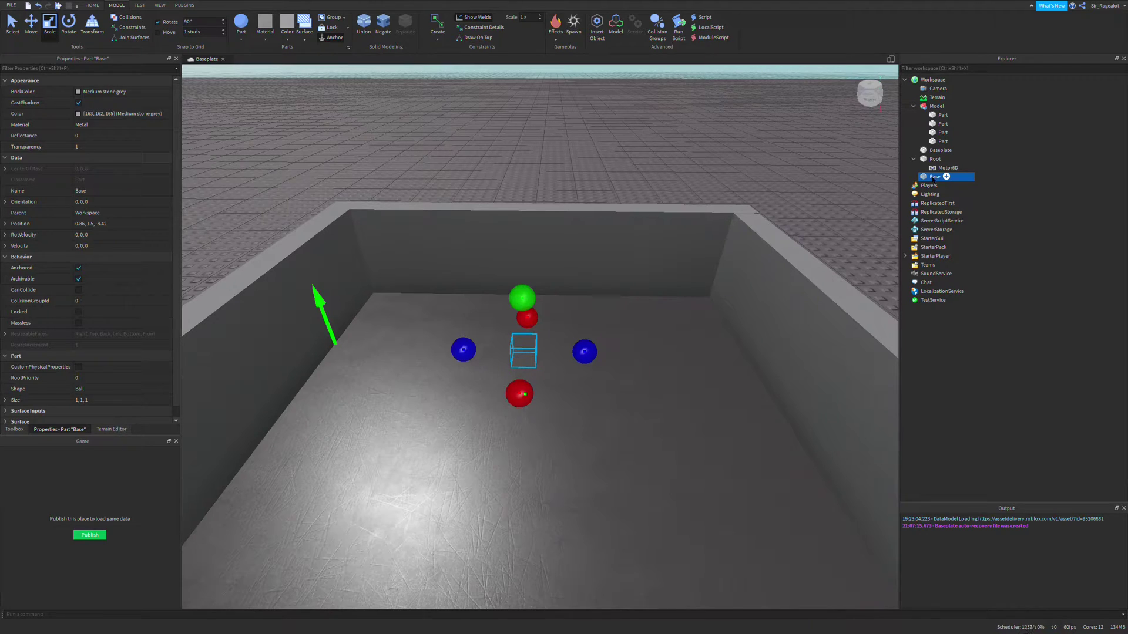
Step: Set the Motor6D's Part0 to the Root part and its Part1 to the Base part
click(942, 168)
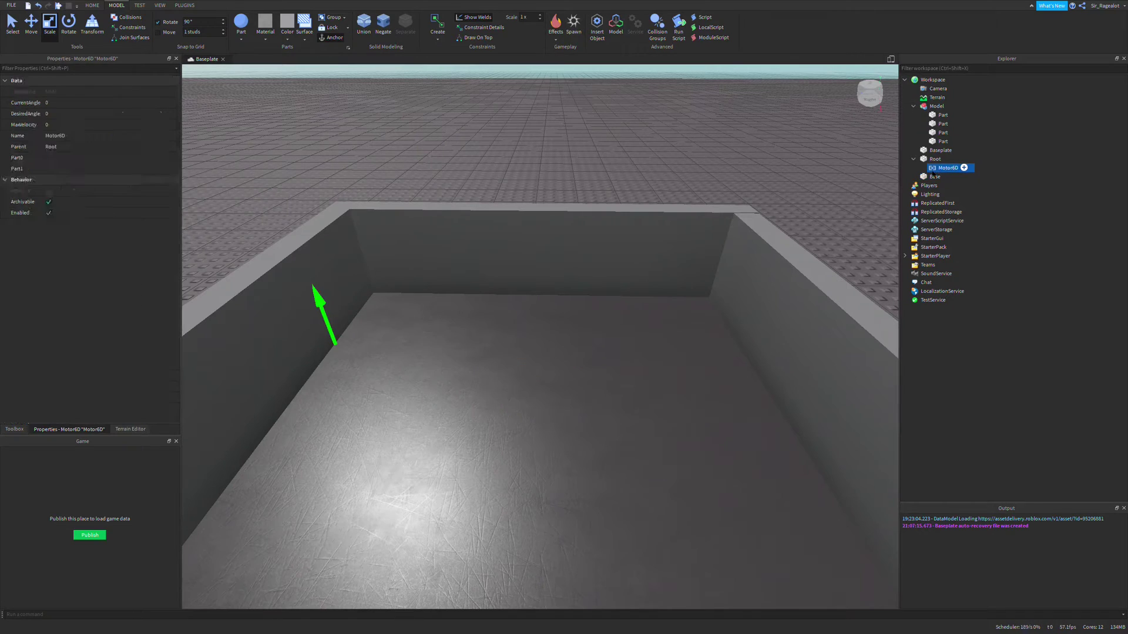
click(59, 157)
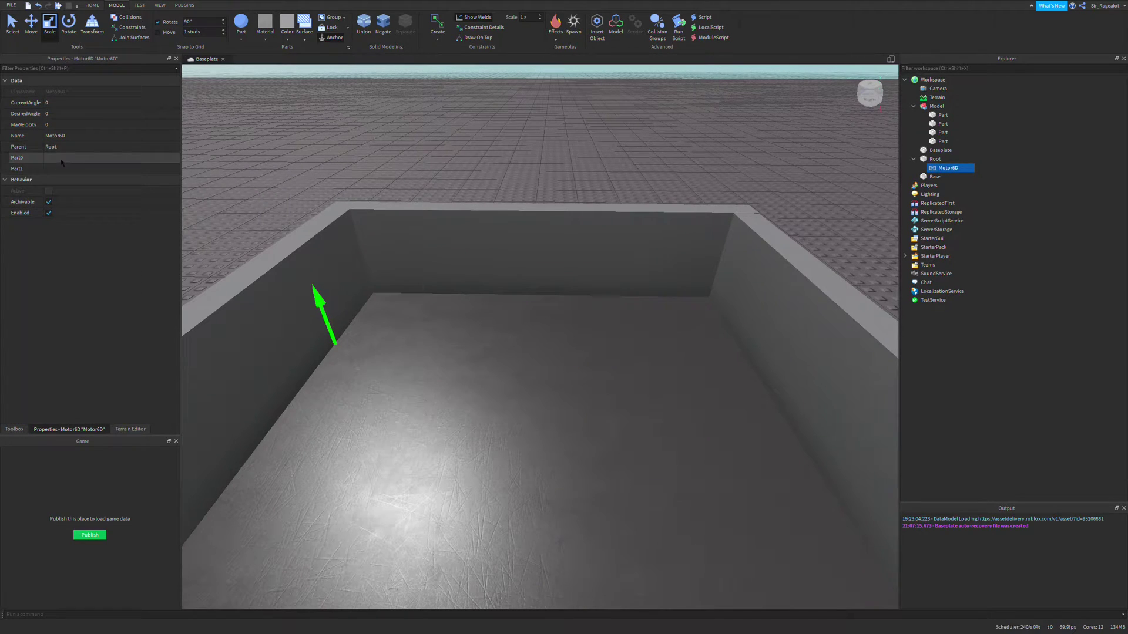
click(935, 159)
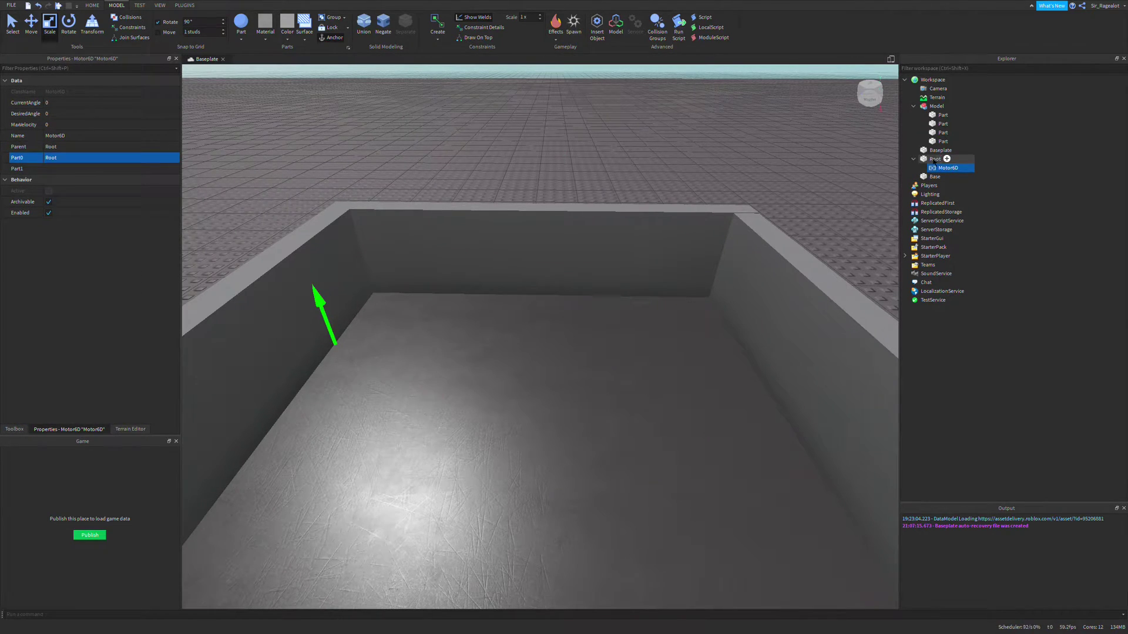
click(124, 169)
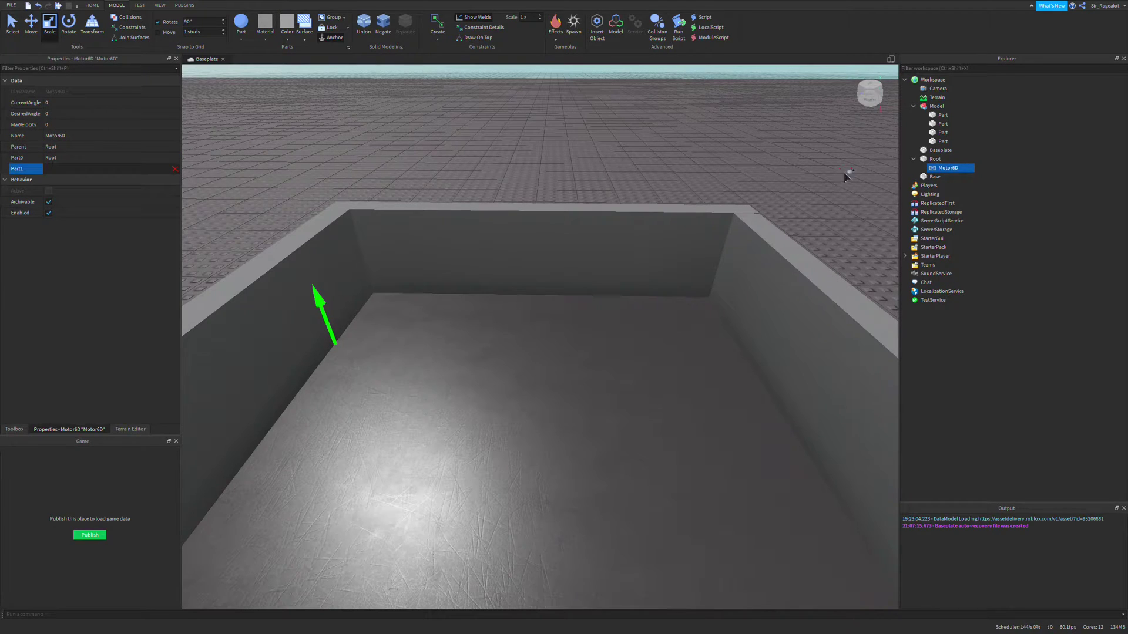
click(933, 177)
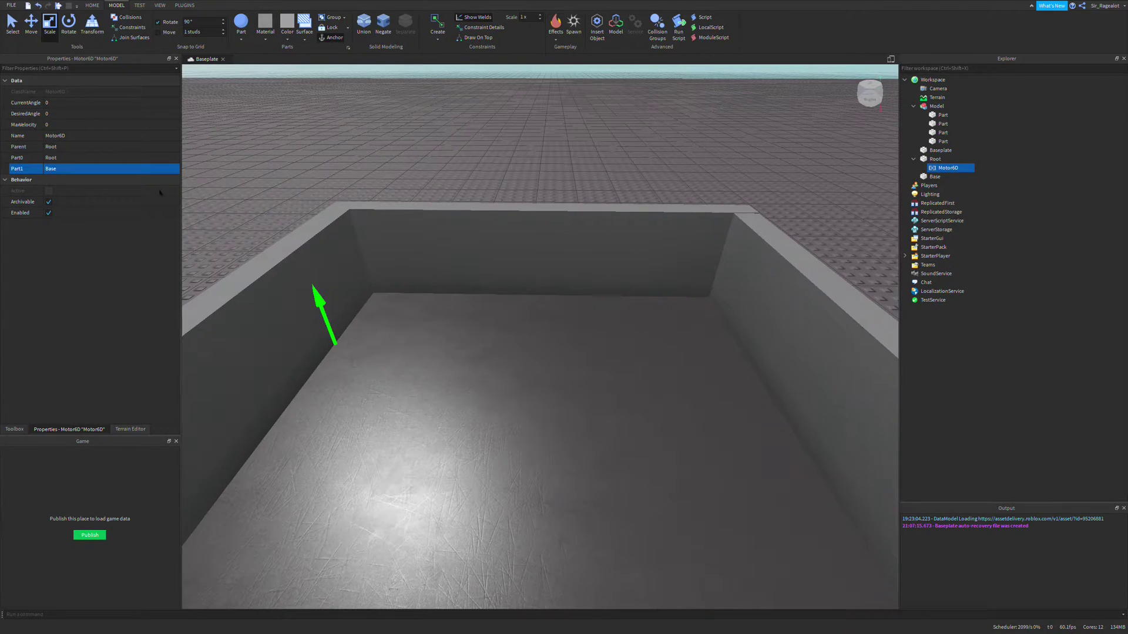
Step: Move the Root and Base parts into the Model
click(914, 160)
click(914, 159)
click(914, 159)
drag(934, 167, 936, 106)
ctrl+click(929, 161)
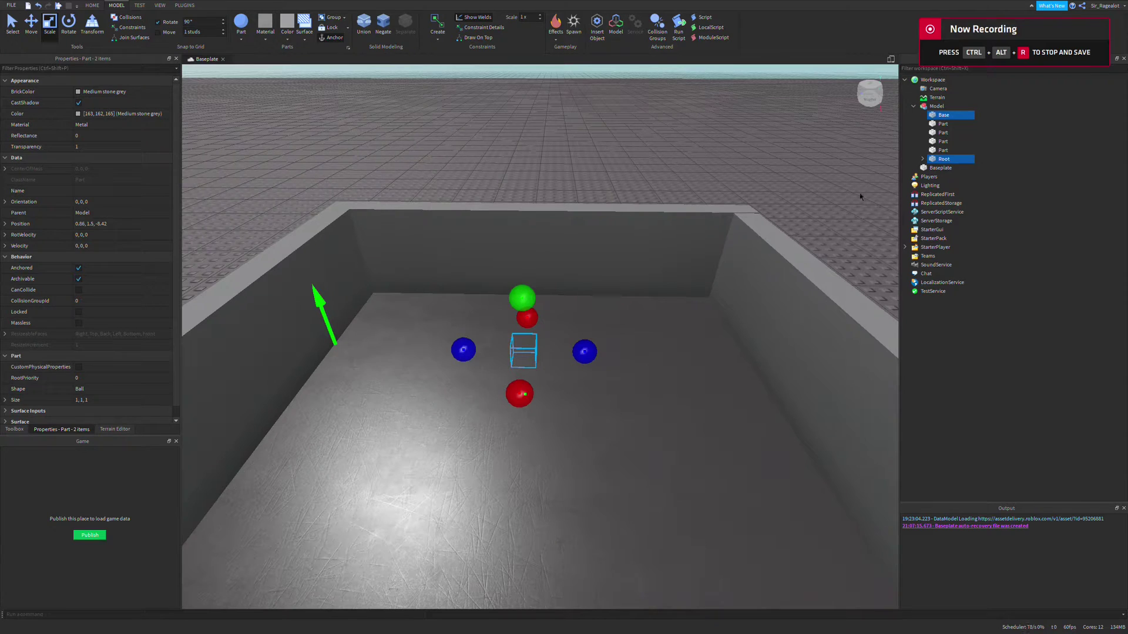
click(933, 124)
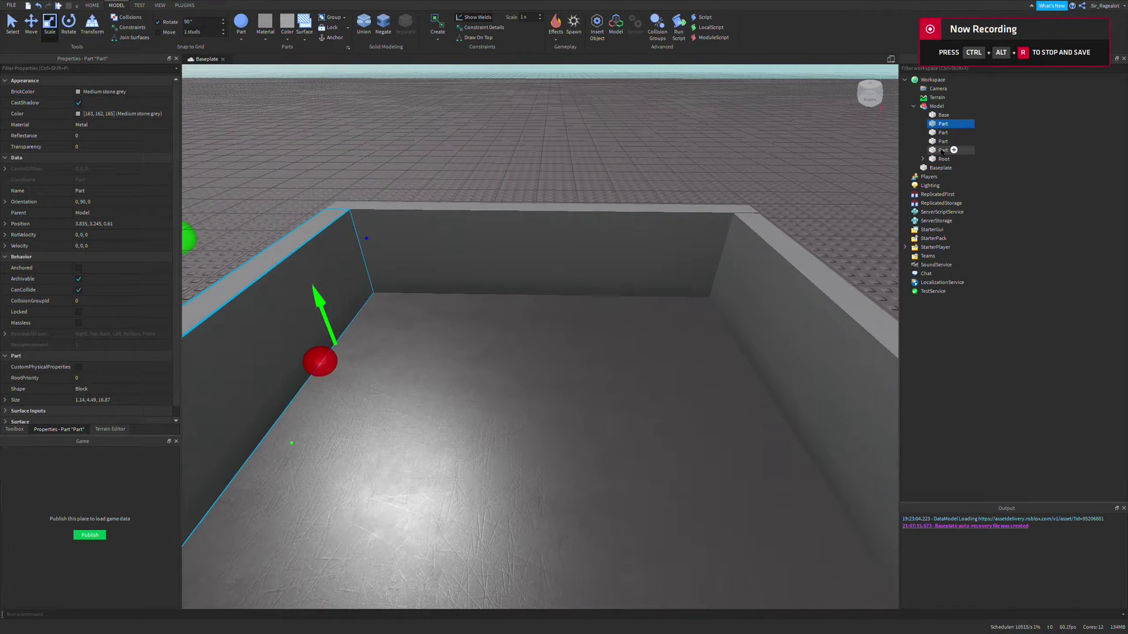
shift+click(942, 151)
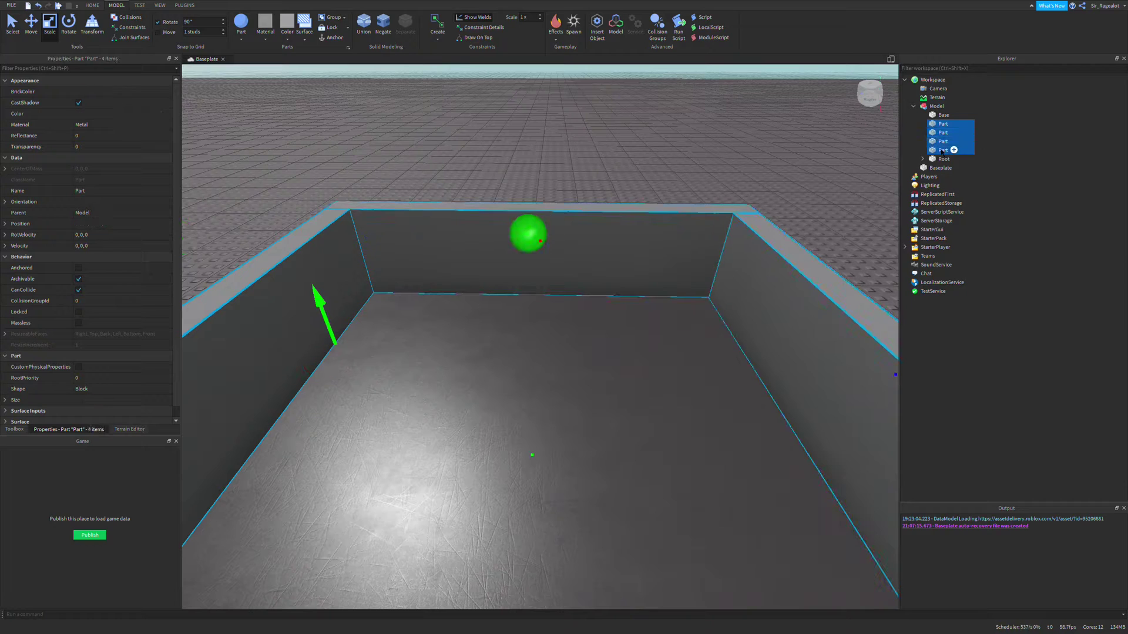
click(932, 109)
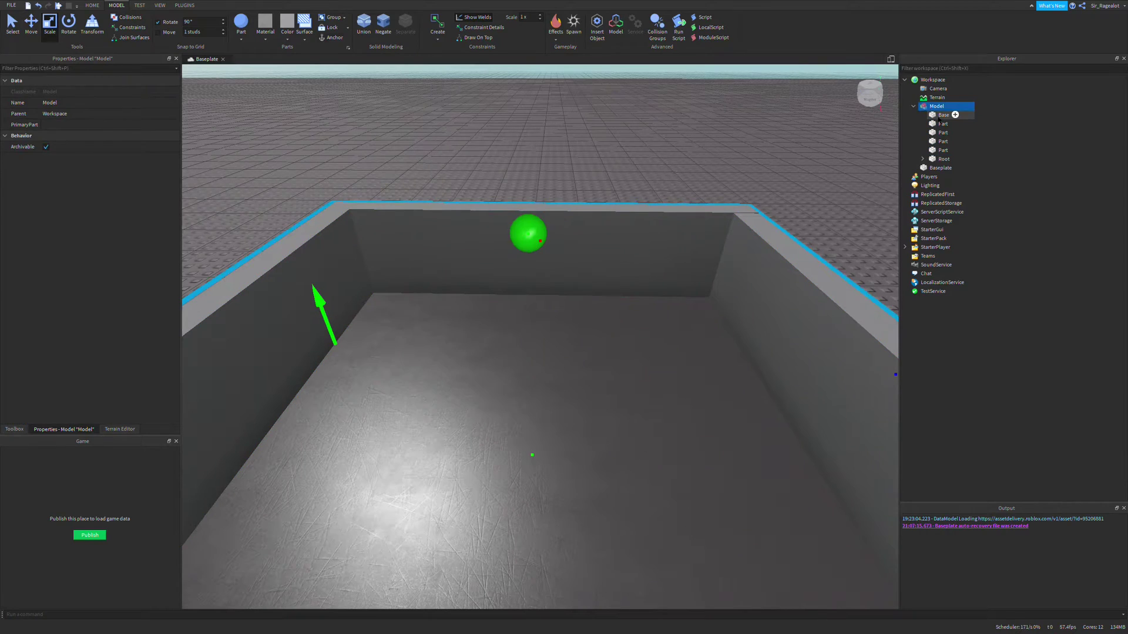
click(942, 115)
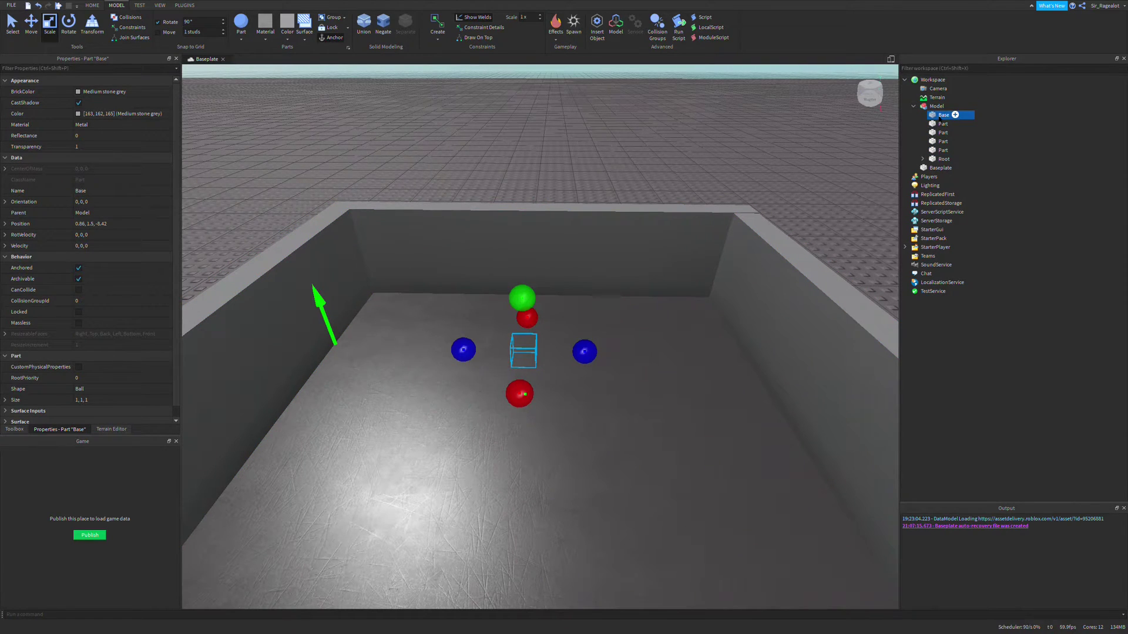
ctrl+click(943, 132)
ctrl+click(942, 150)
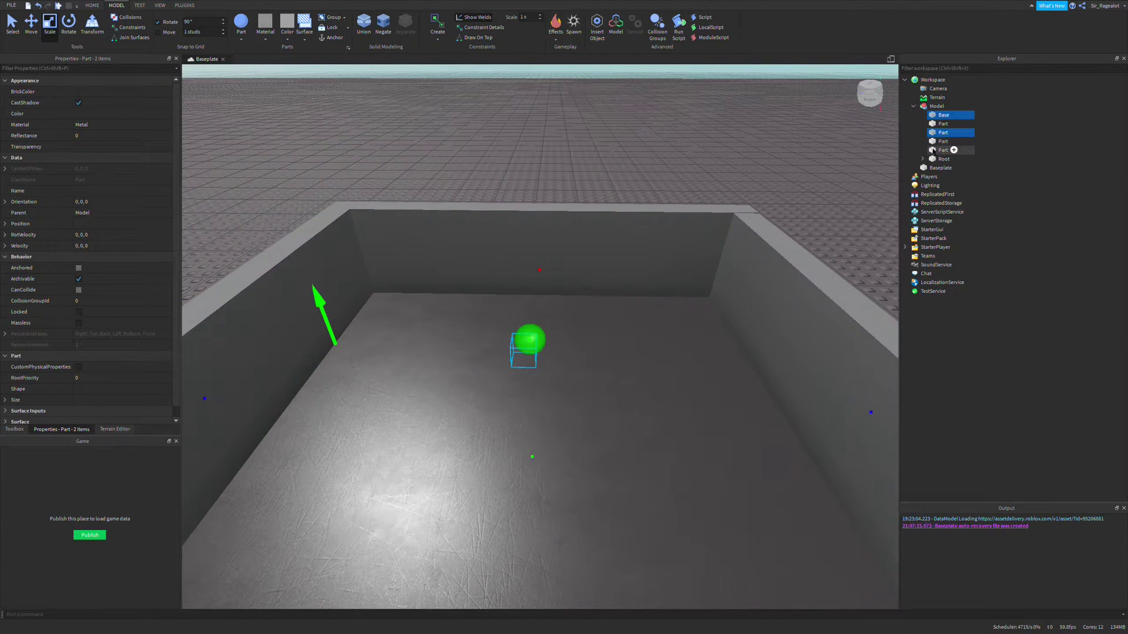
Step: Select the Base part together with the Model's four box parts and join them with Weld constraints
click(953, 115)
click(952, 115)
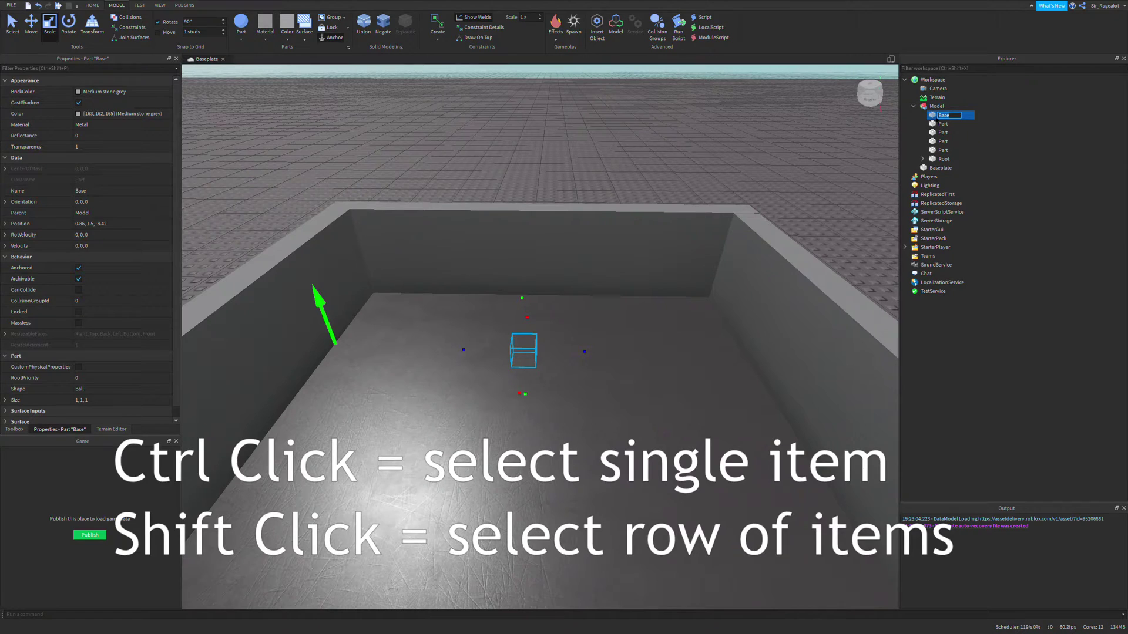
shift+click(945, 150)
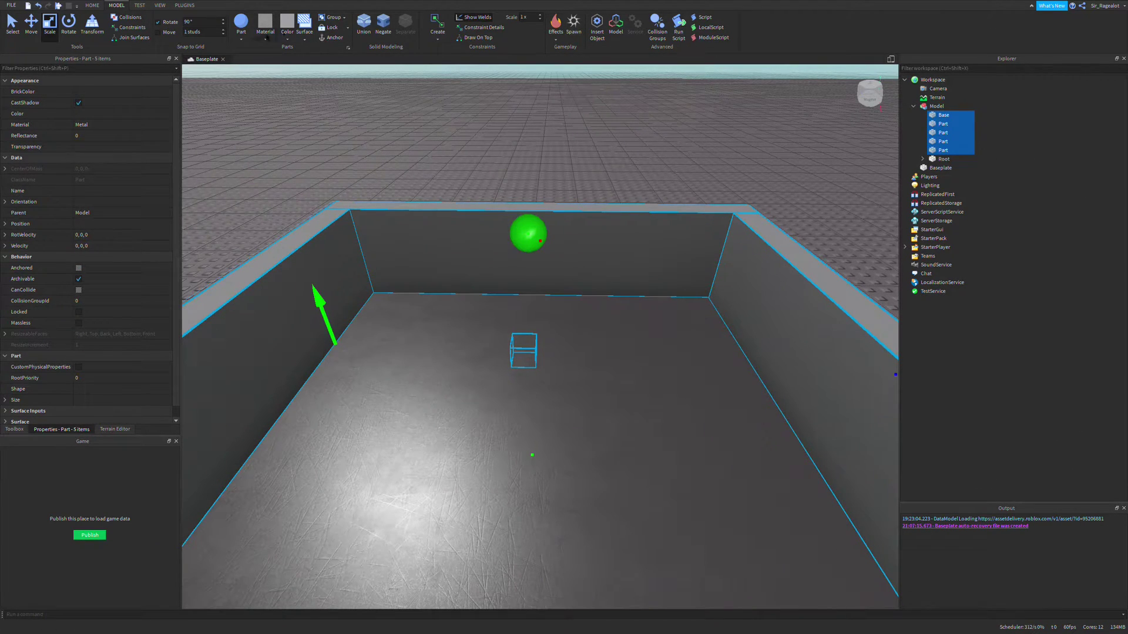
click(434, 36)
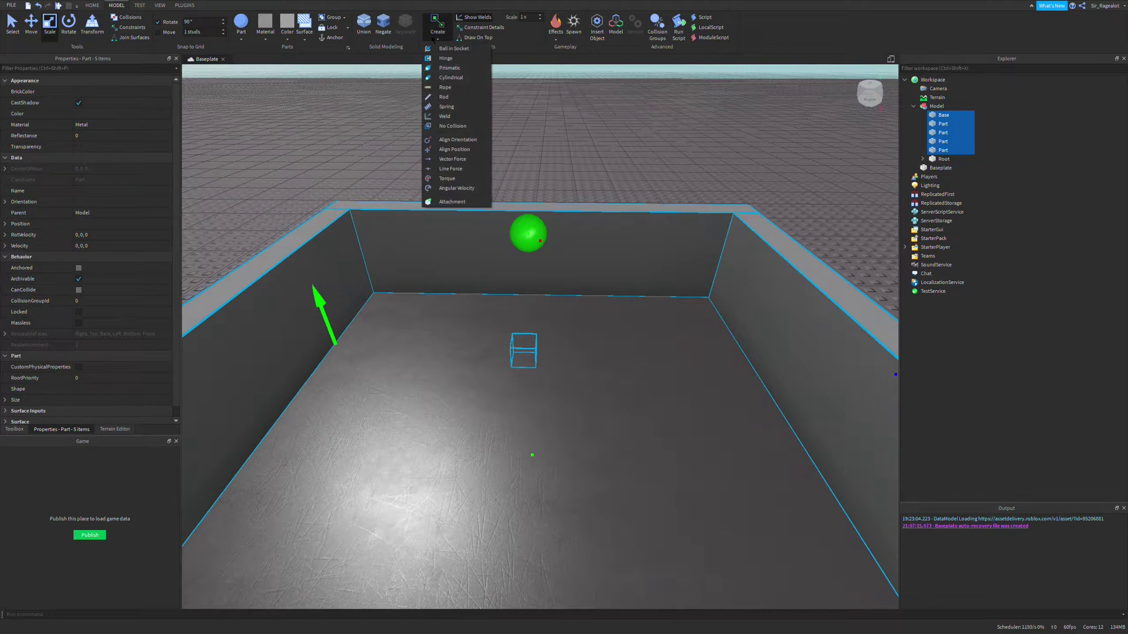
click(452, 120)
Step: Toggle the weld display and examine the welds between the Base part and the box parts from several angles
right_drag(743, 175, 497, 64)
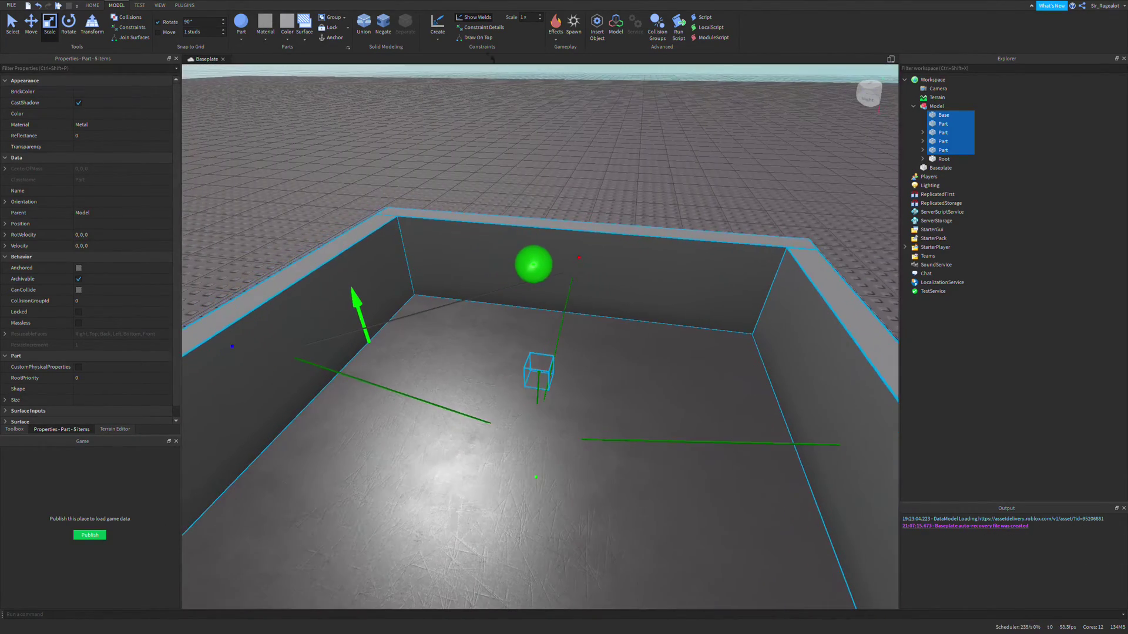
click(471, 18)
click(472, 20)
right_drag(655, 163, 659, 164)
key(w)
key(e)
right_drag(633, 263, 635, 261)
scroll(562, 296, down, 4)
right_drag(622, 307, 622, 297)
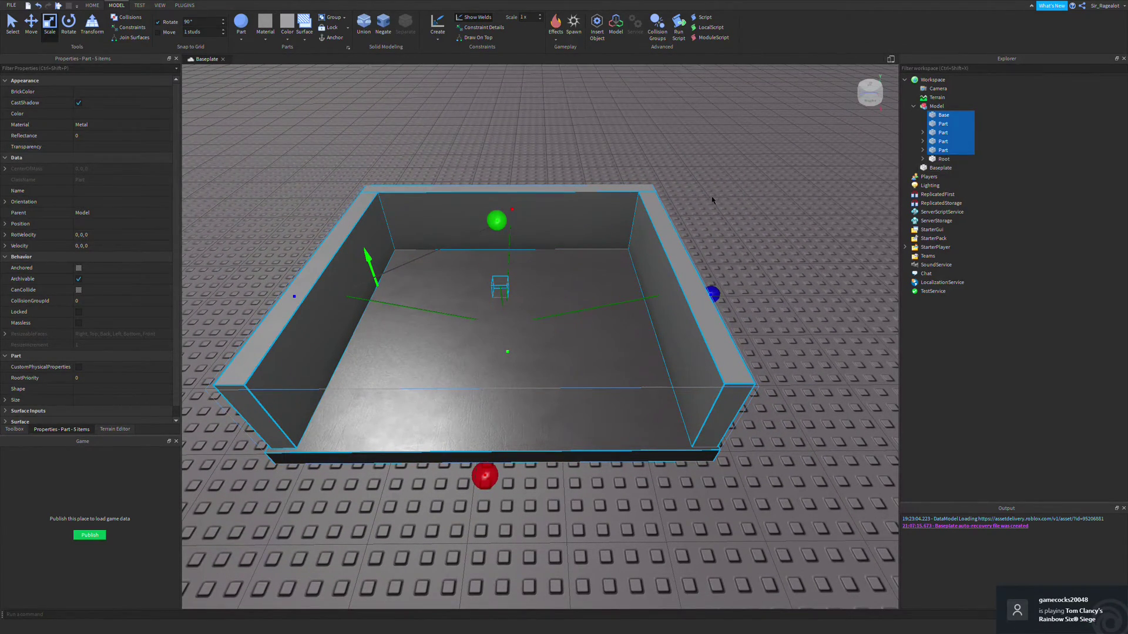
scroll(715, 201, up, 4)
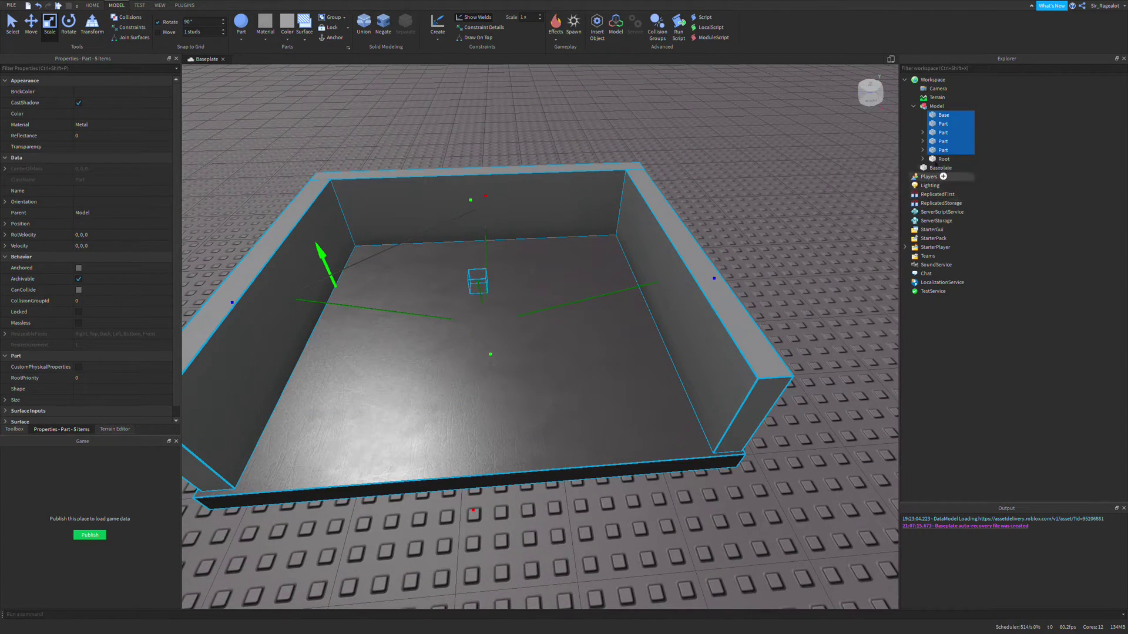
Step: Add a Script to the Model, enlarge the code text and delete the default print line
click(950, 106)
text(scr)
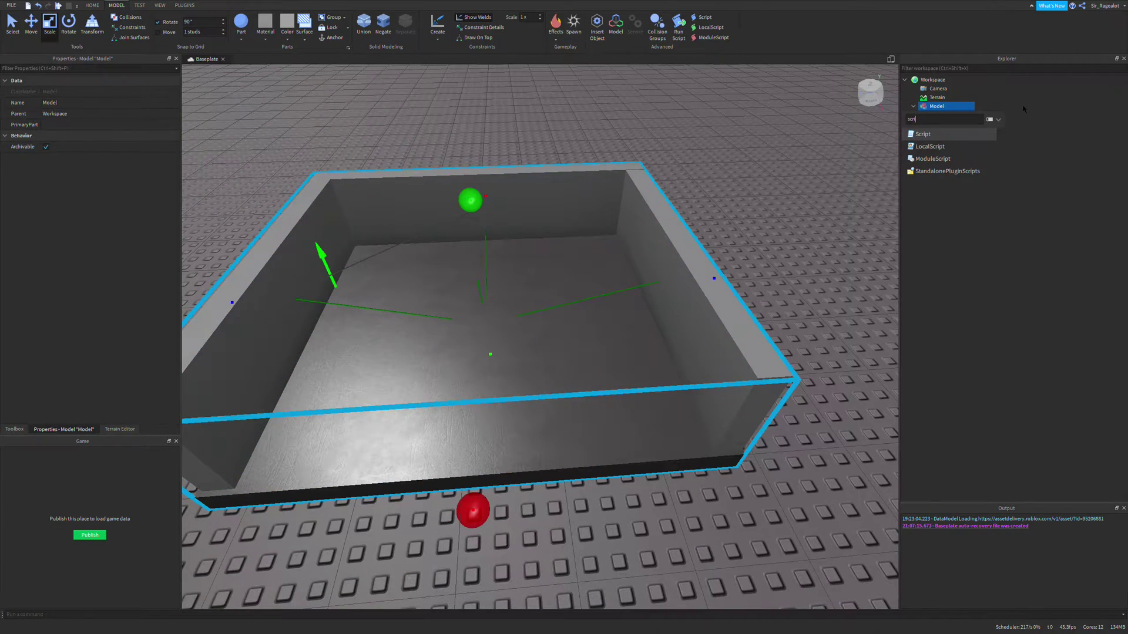
key(Return)
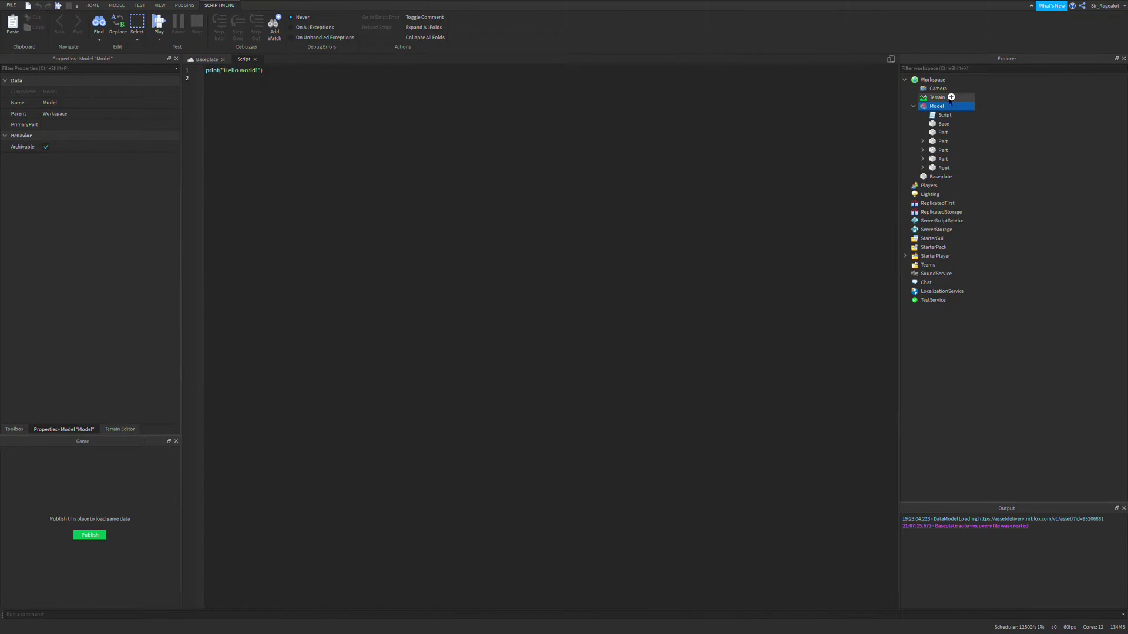
ctrl+scroll(232, 74, up, 4)
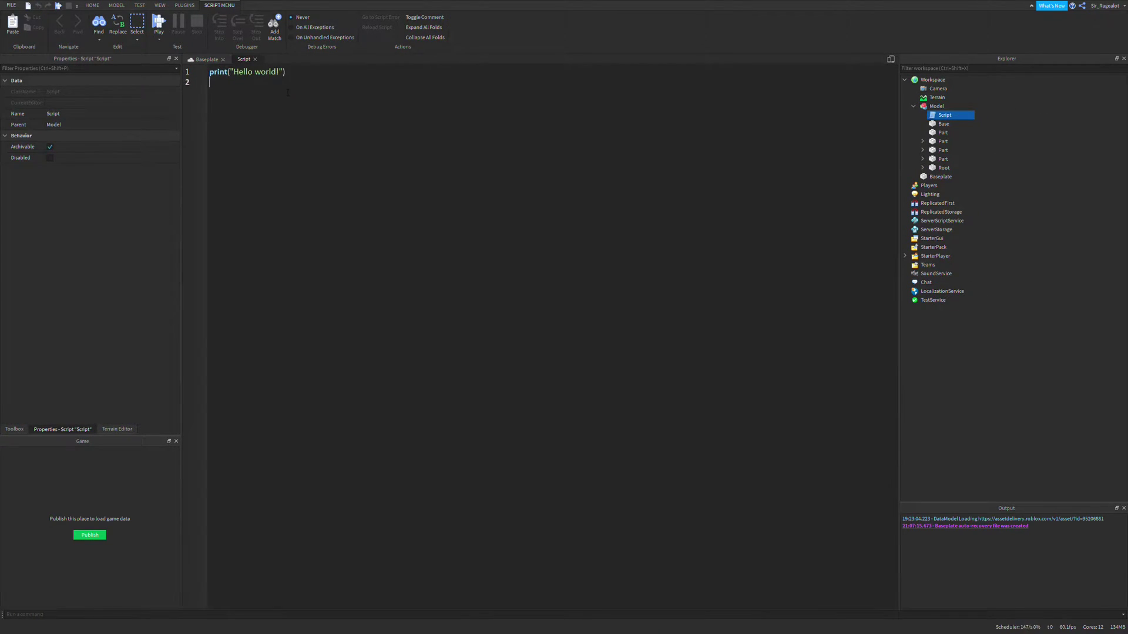
click(342, 75)
drag(333, 75, 209, 84)
key(BackSpace)
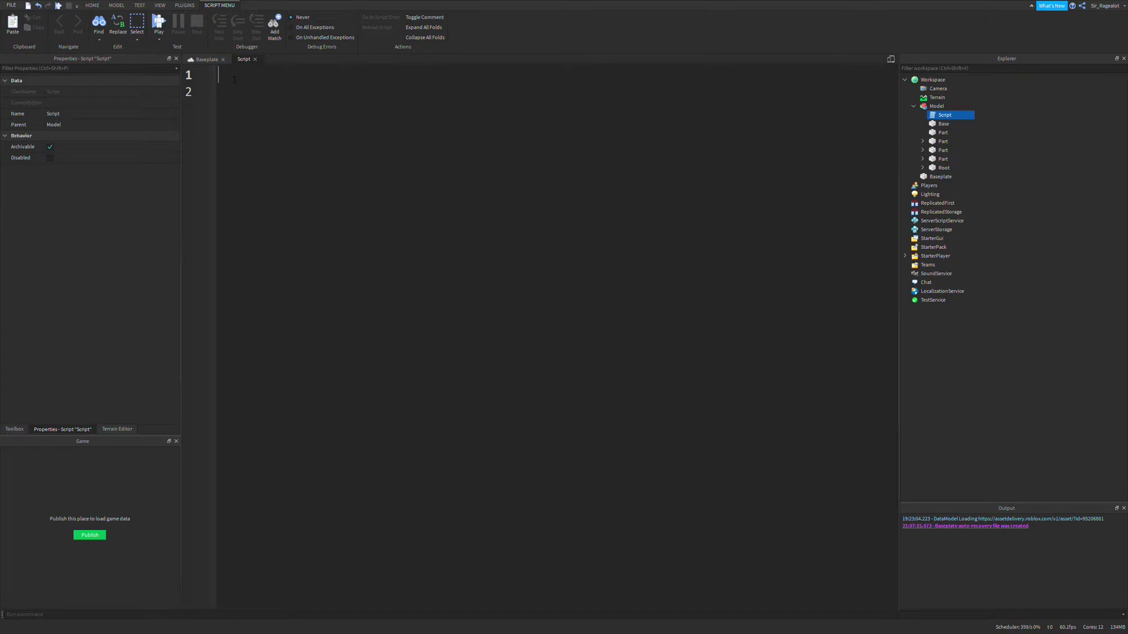
Step: Declare the root variable on the script's first line as local root = script.Parent.Root
text(local )
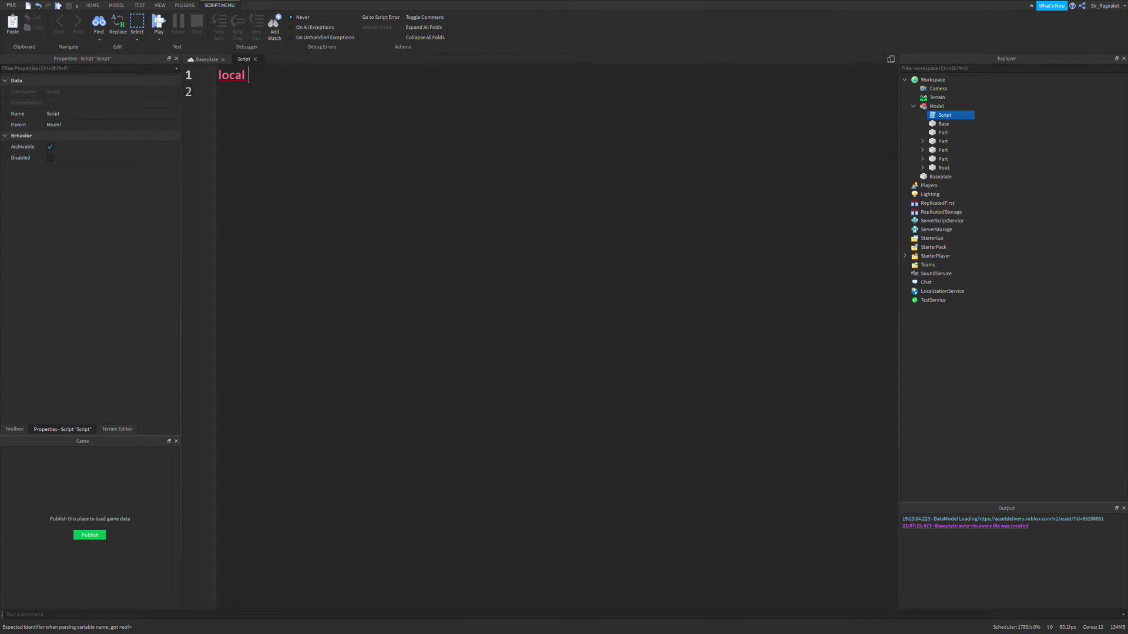
text(root = script.Parent.Root)
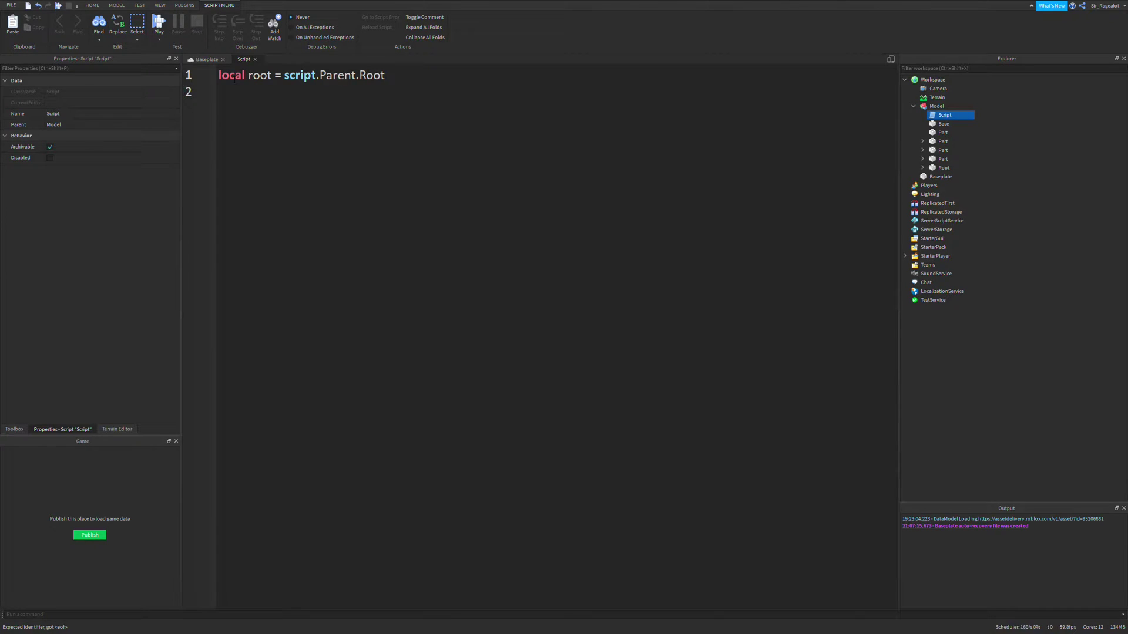
key(Return)
Step: Add the line local tweenService = game:GetService("TweenService") below the root variable
text(locas)
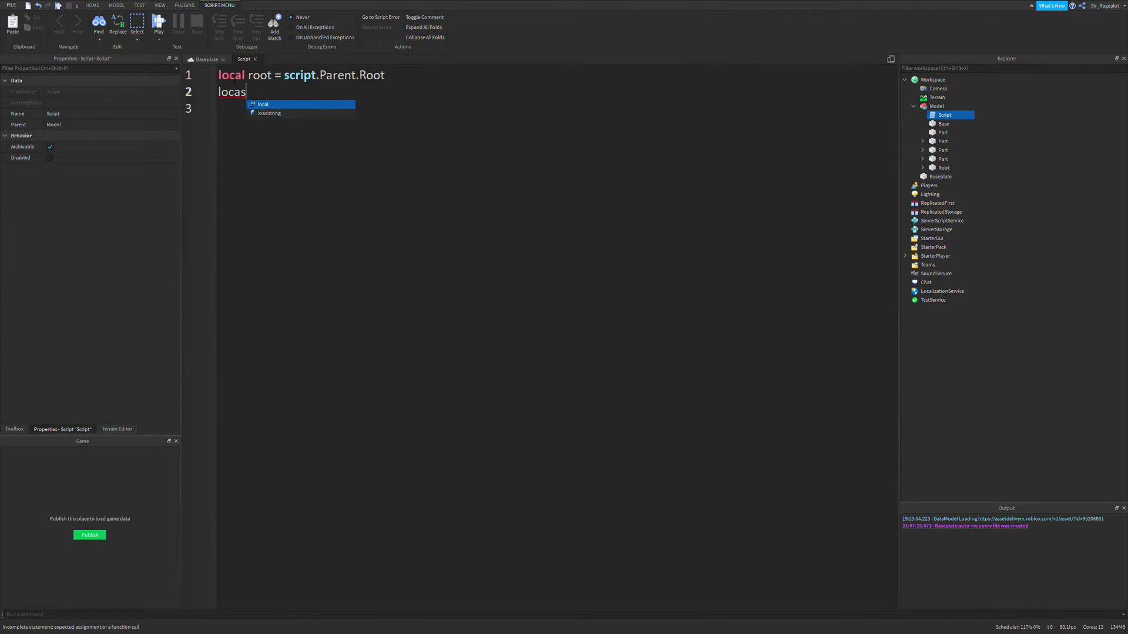
key(BackSpace)
text(l tw)
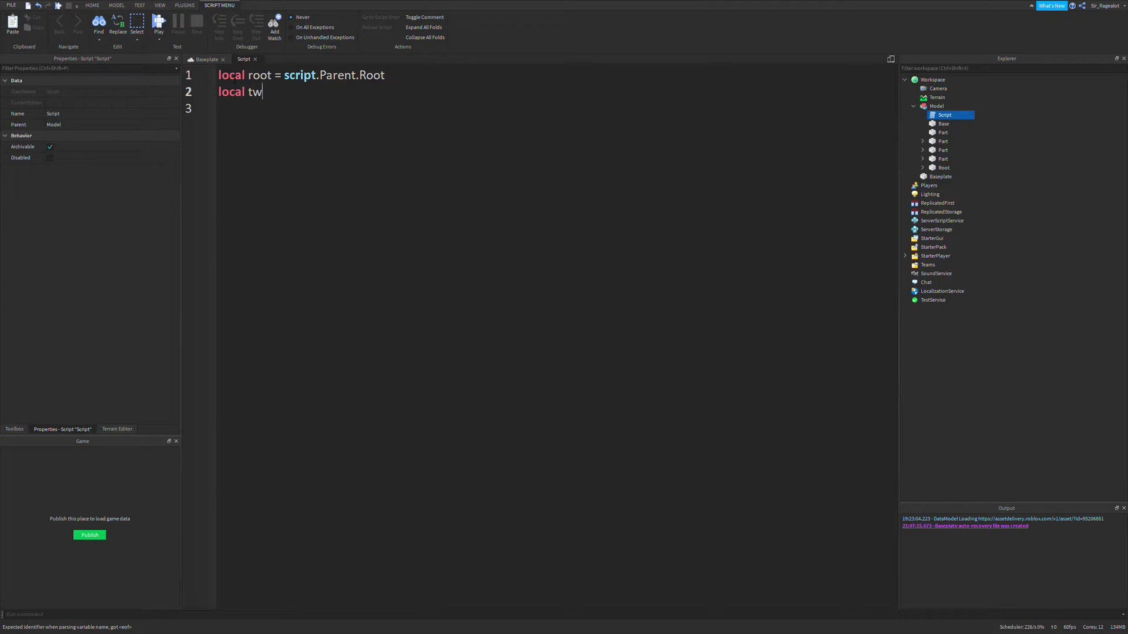
text(eenService = )
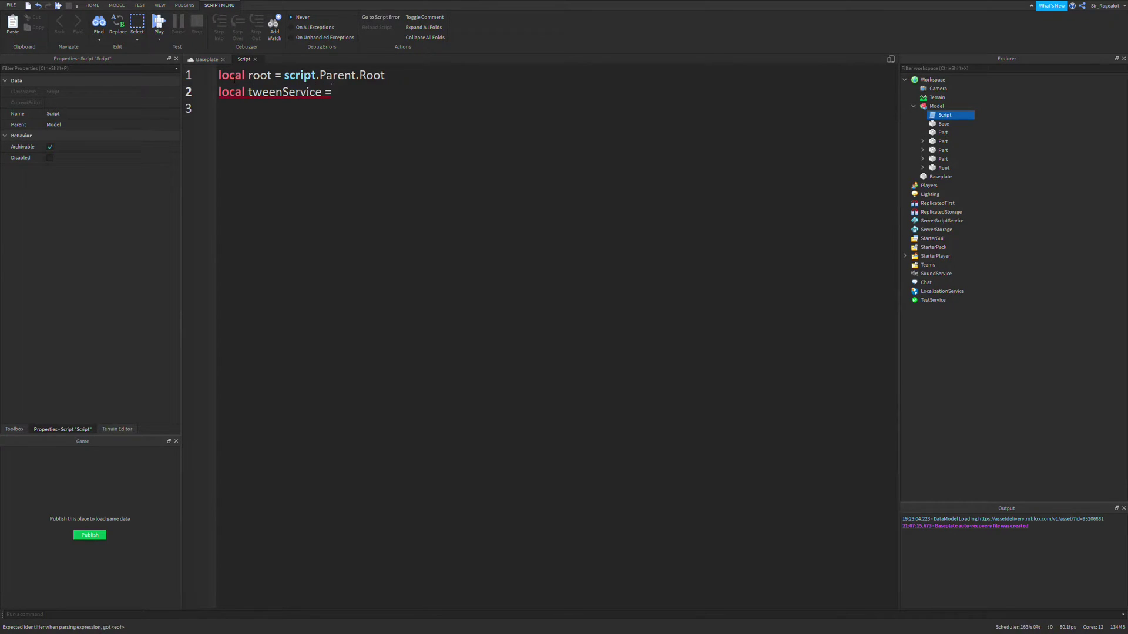
text(game:GetSer)
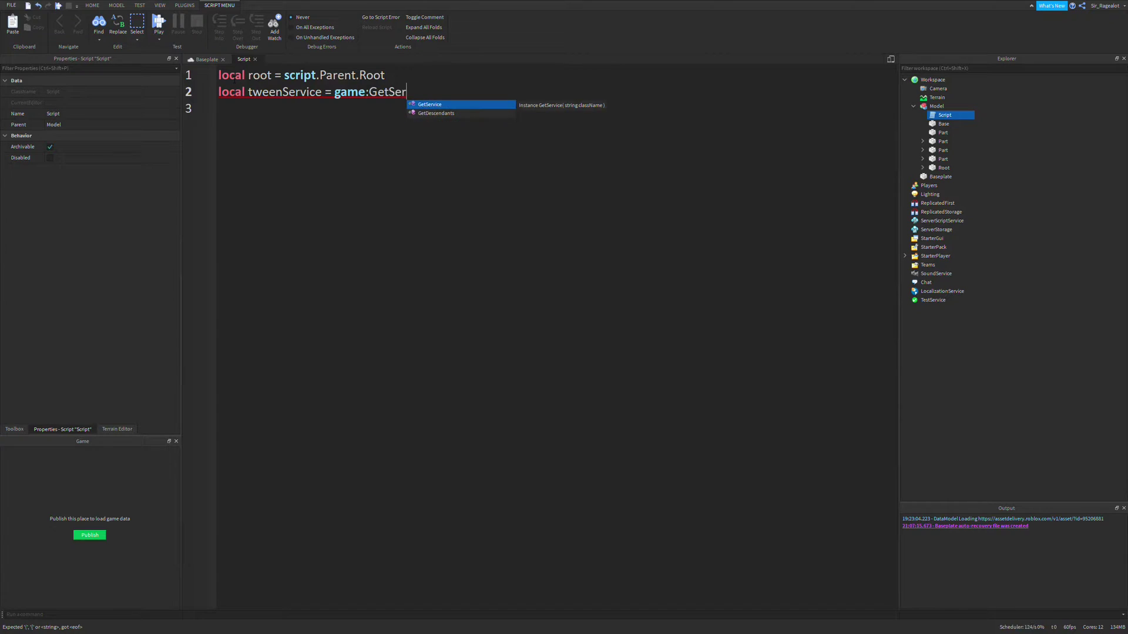
text(vice("T)
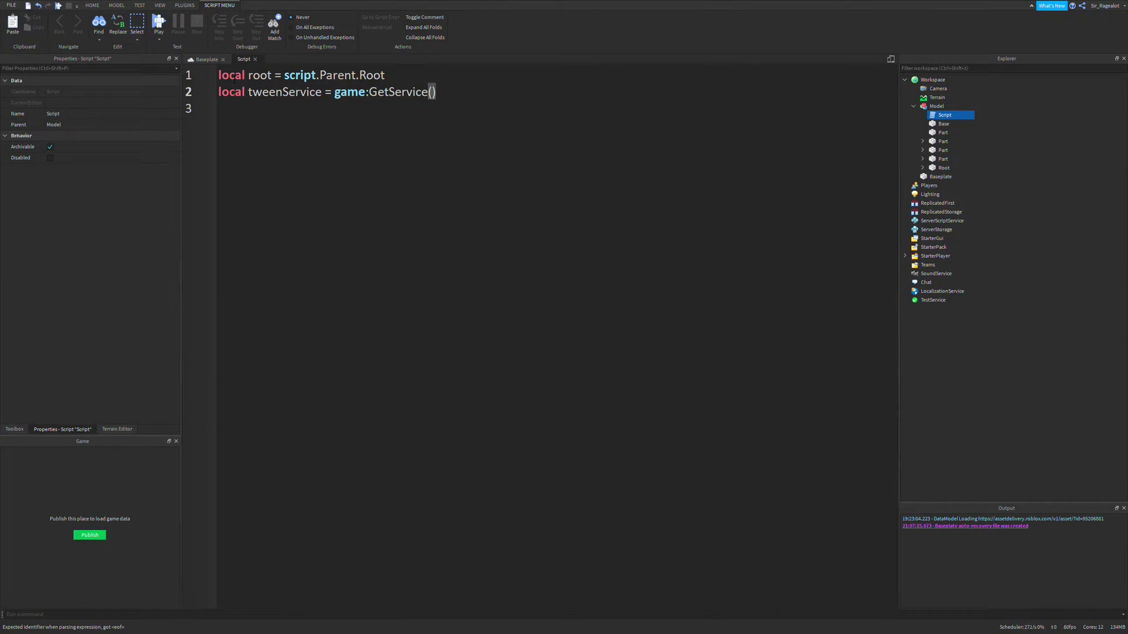
text(ween)
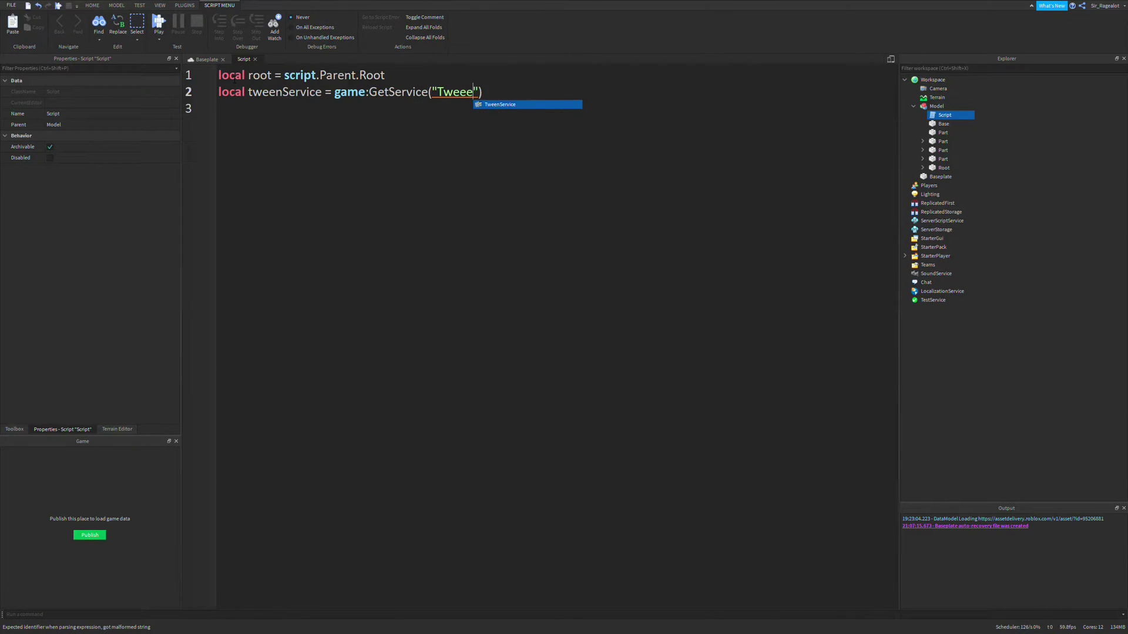
text(Service)
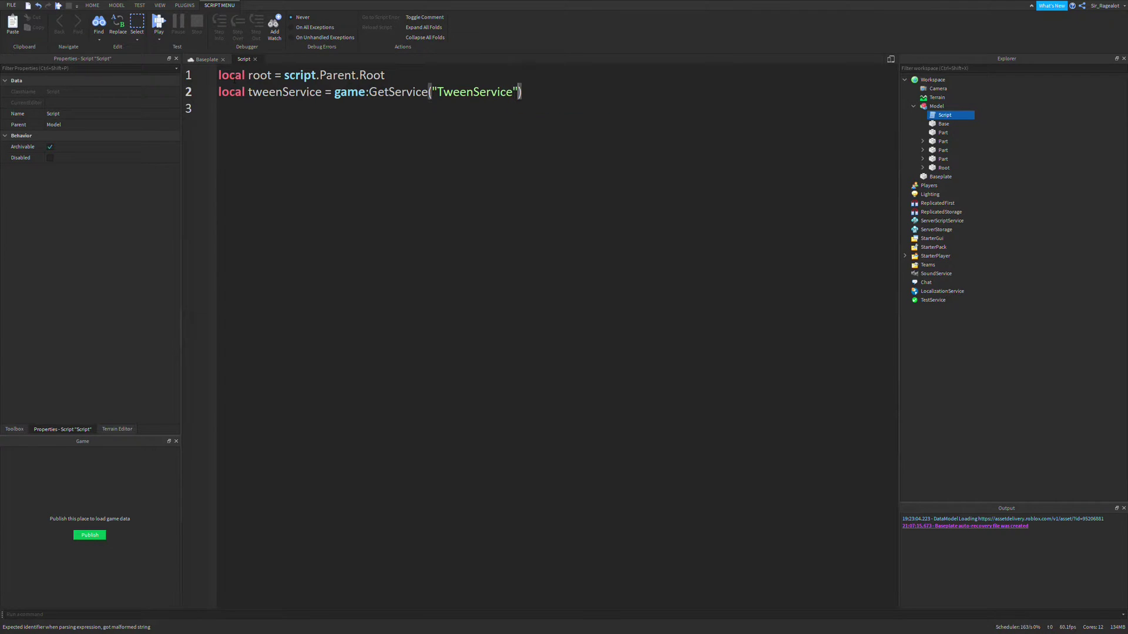